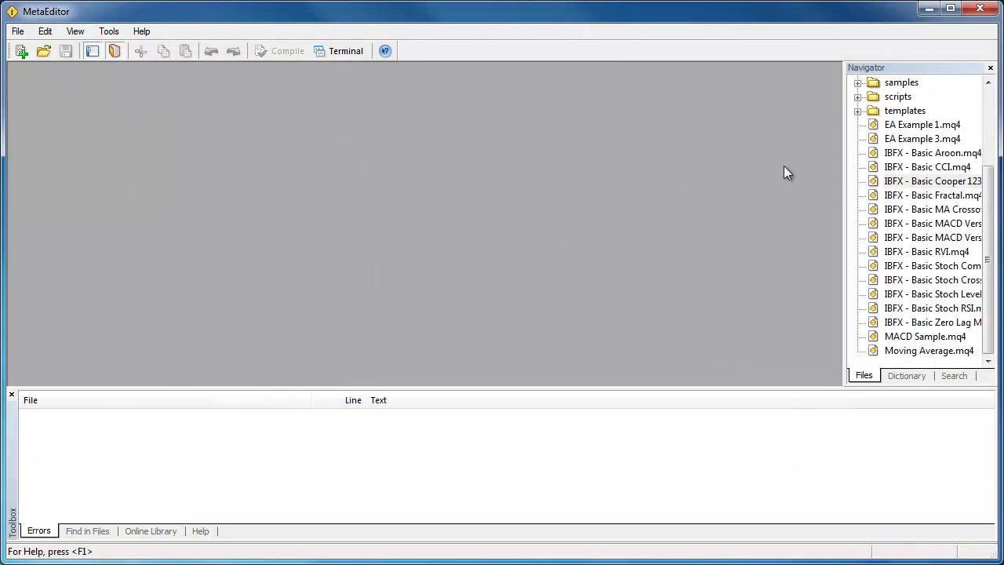
Open the Basic Cooper 1234 Pattern expert and the Close ALL orders and Quick Sell - Inputs scripts.
double_click(905, 186)
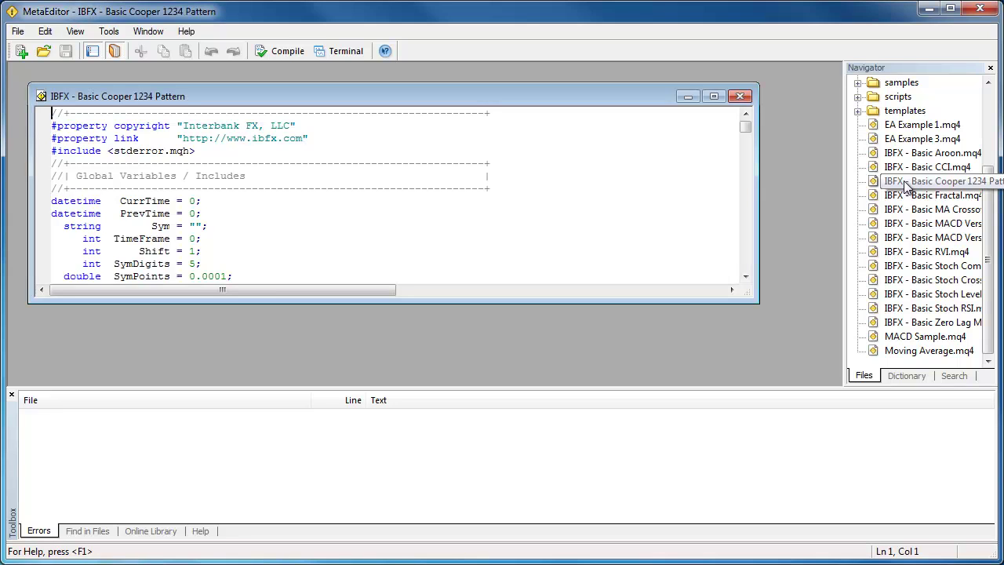
left_click(858, 97)
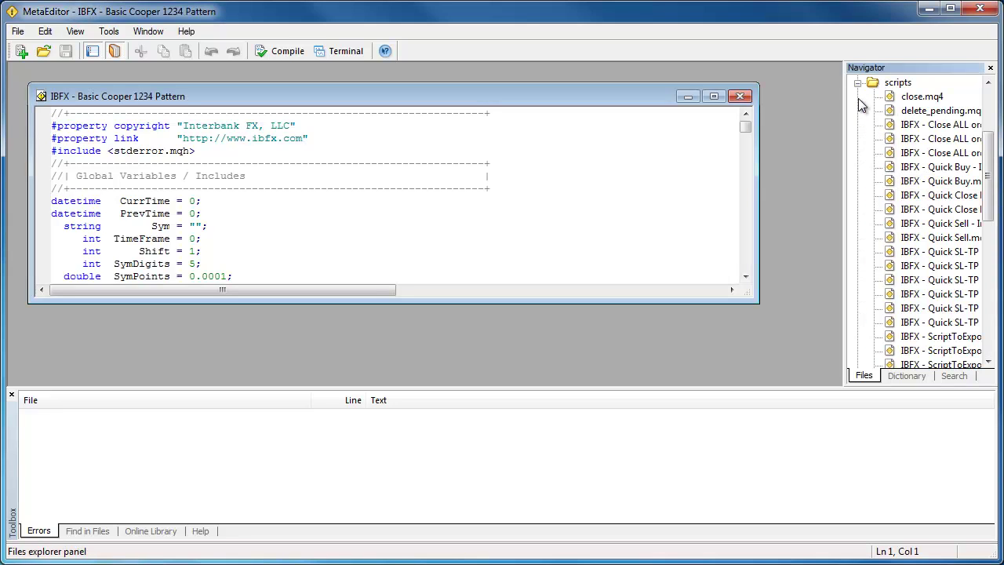
double_click(926, 153)
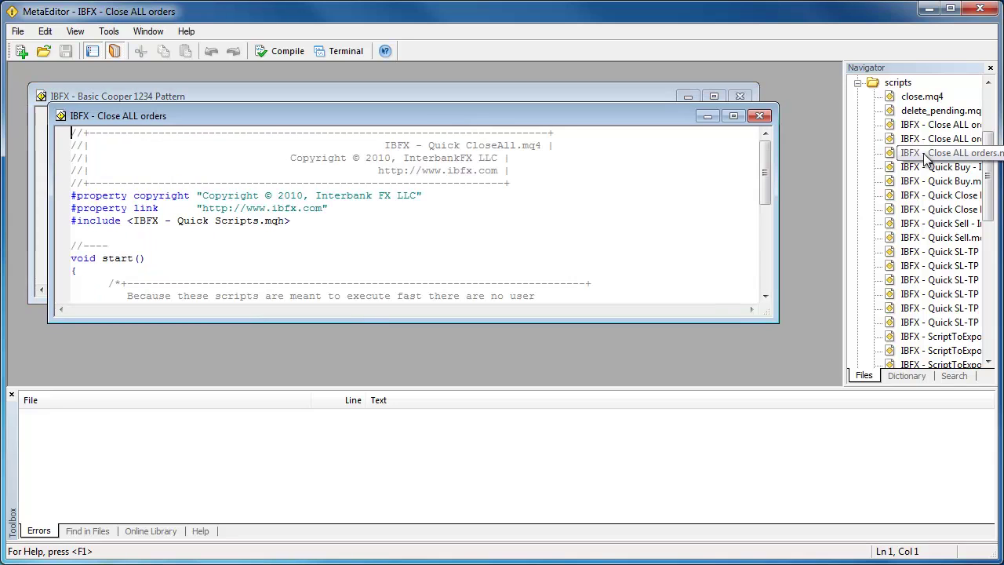
double_click(922, 225)
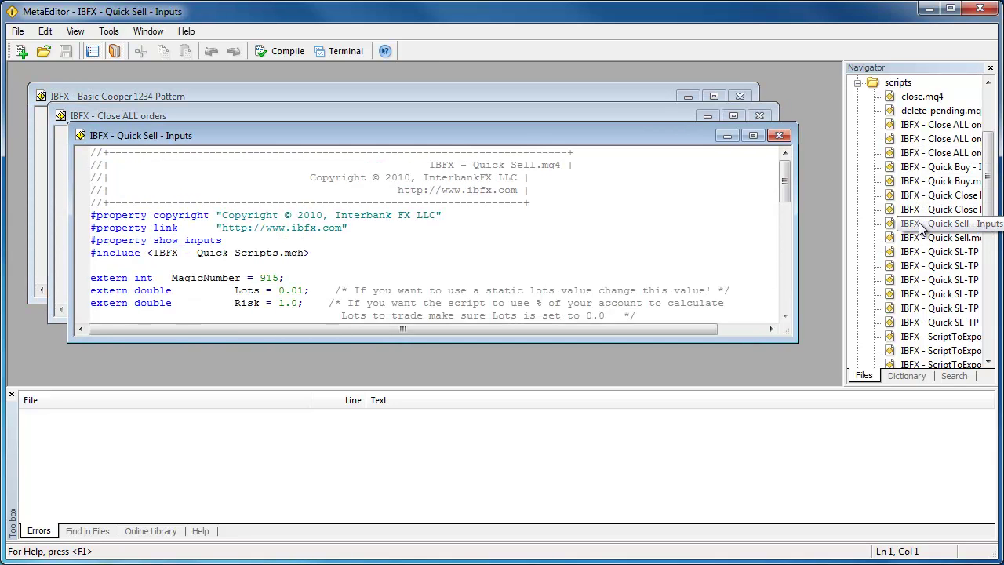
Collapse the scripts folder and expand the indicators folder in the Navigator.
left_click(858, 83)
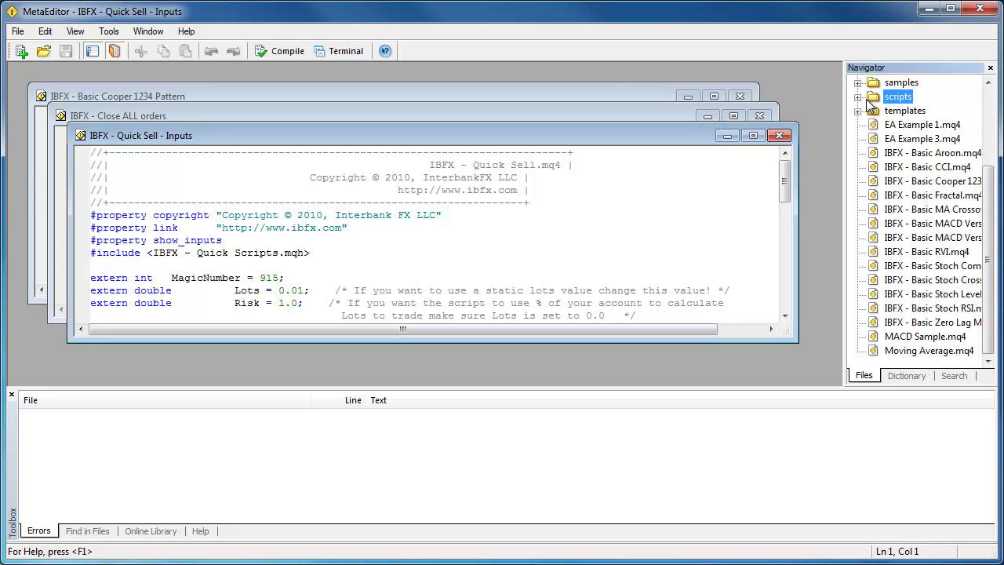
scroll(867, 110, "up", 2)
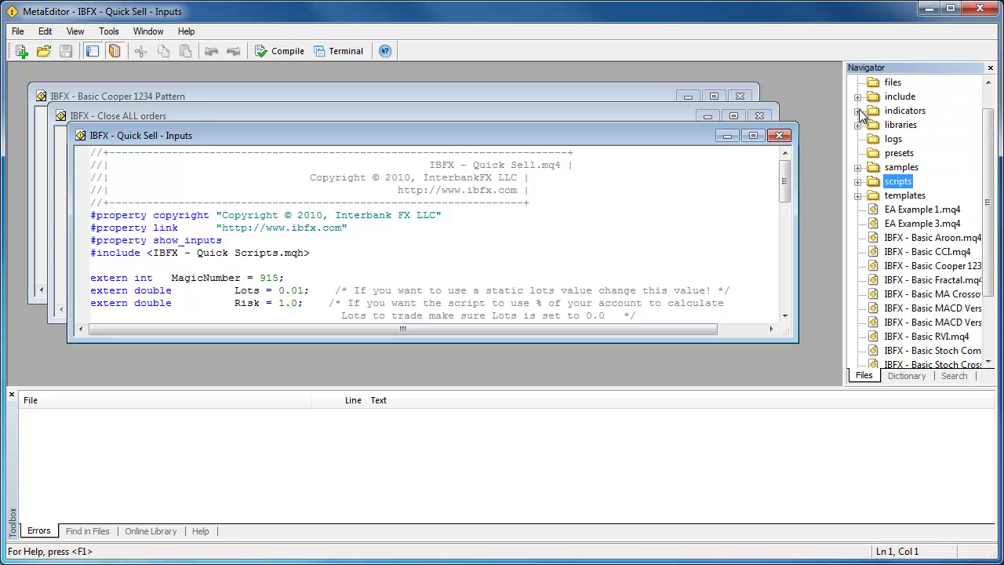
left_click(859, 110)
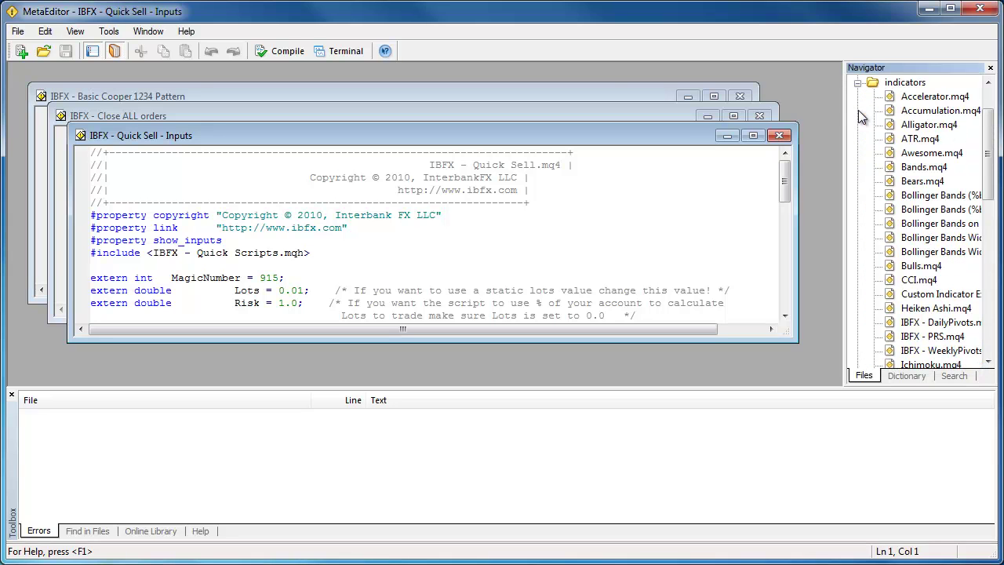
Open Awesome and Bollinger Bands (%b) on RSI, scrolling through the Bollinger code to the end.
double_click(910, 154)
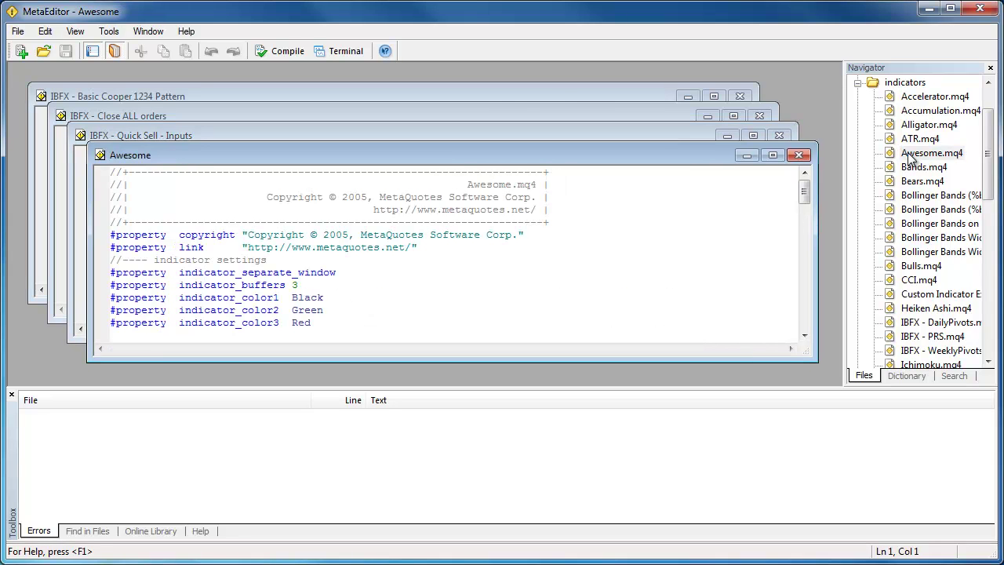
double_click(916, 198)
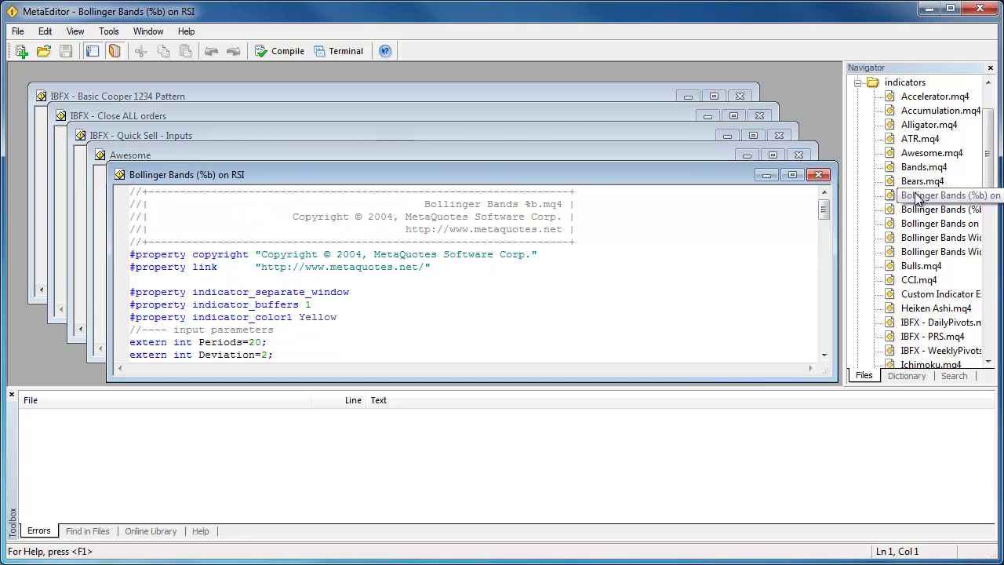
left_click(823, 355)
left_click(824, 355)
left_click(823, 355)
left_click(823, 354)
left_click(823, 355)
left_click(824, 355)
left_click(823, 354)
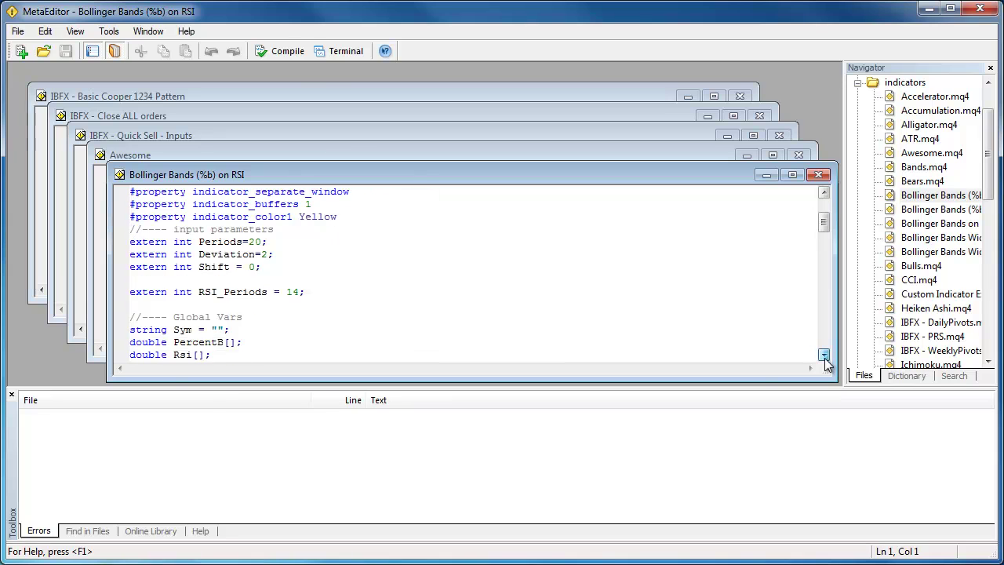
left_click(823, 355)
left_click(823, 354)
left_click(824, 354)
left_click(823, 354)
left_click(823, 355)
left_click(824, 355)
left_click(823, 354)
left_click(823, 354)
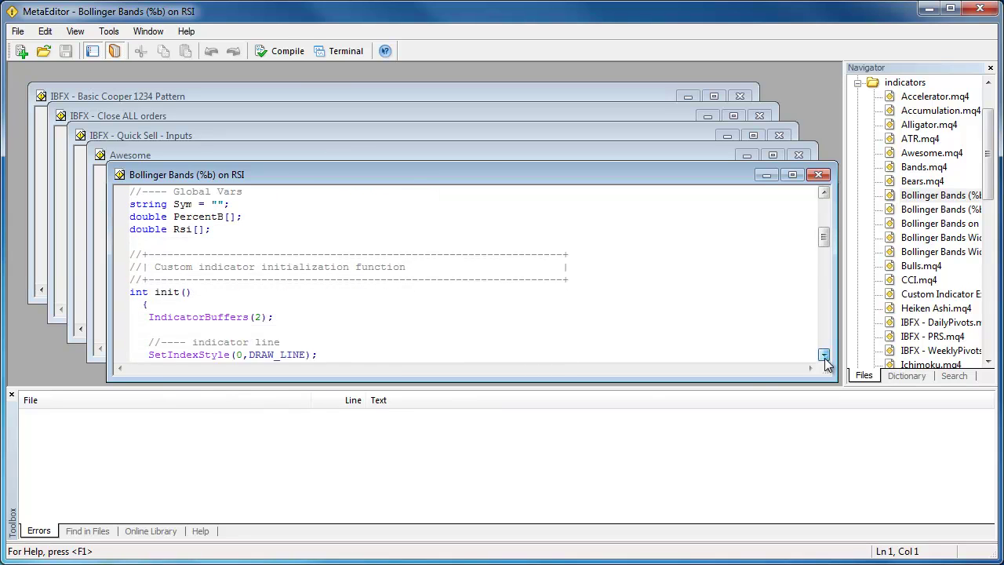
left_click(824, 355)
left_click(823, 354)
left_click(824, 355)
left_click(824, 355)
left_click(824, 355)
left_click(823, 354)
left_click(824, 355)
left_click(824, 354)
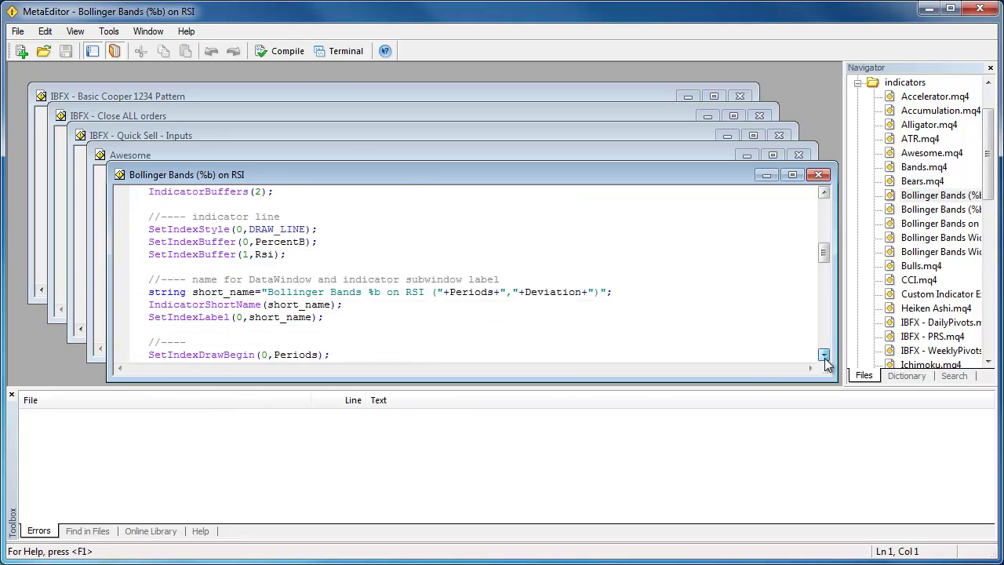
left_click(824, 355)
left_click(824, 355)
left_click(823, 354)
left_click(824, 354)
left_click(824, 355)
left_click(824, 355)
left_click(824, 355)
left_click(824, 355)
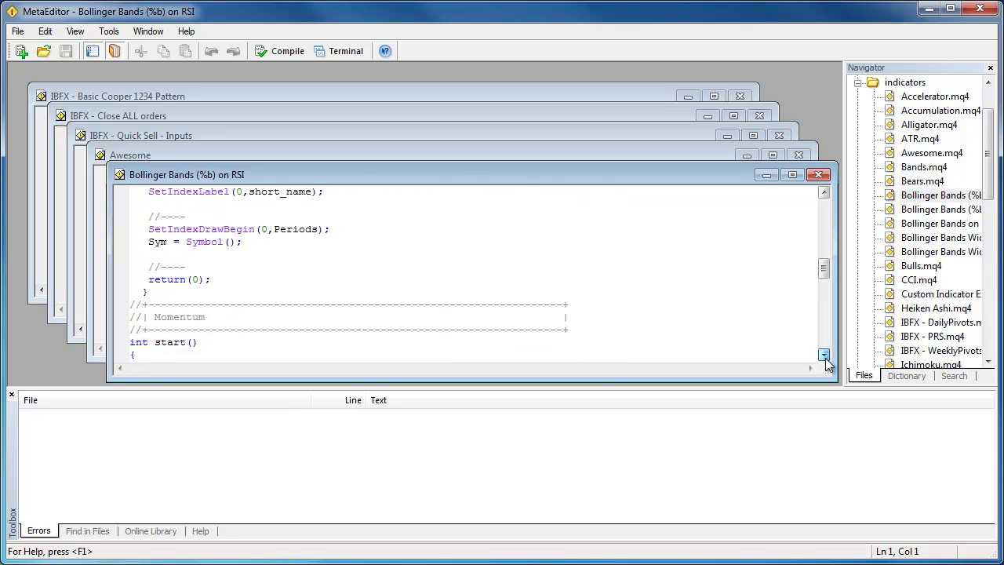
left_click(824, 355)
left_click(823, 354)
left_click(824, 355)
left_click(824, 355)
left_click(823, 355)
left_click(823, 354)
left_click(823, 354)
left_click(824, 355)
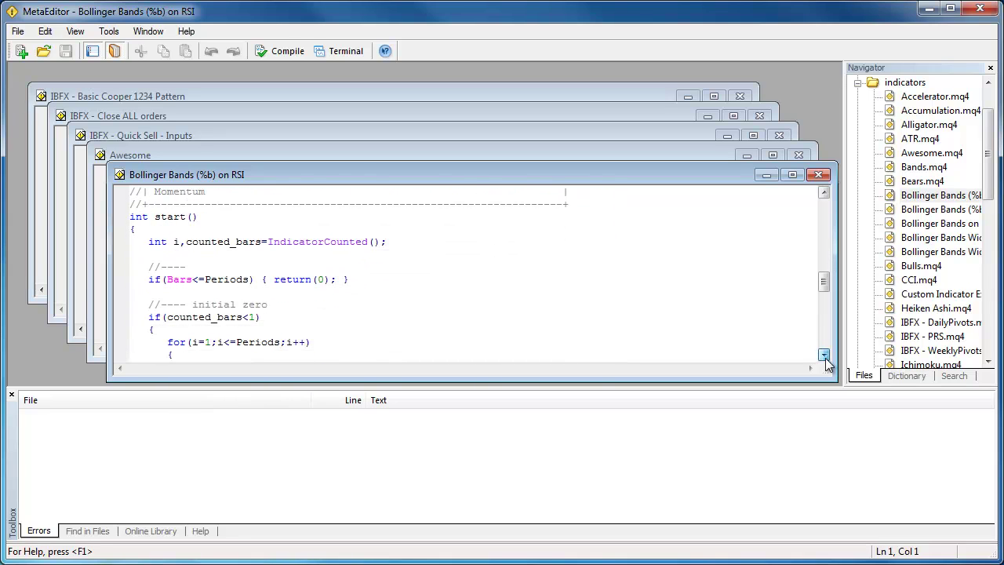
left_click(824, 354)
left_click(824, 355)
left_click(823, 355)
left_click(824, 355)
left_click(823, 355)
left_click(824, 354)
left_click(824, 354)
left_click(824, 354)
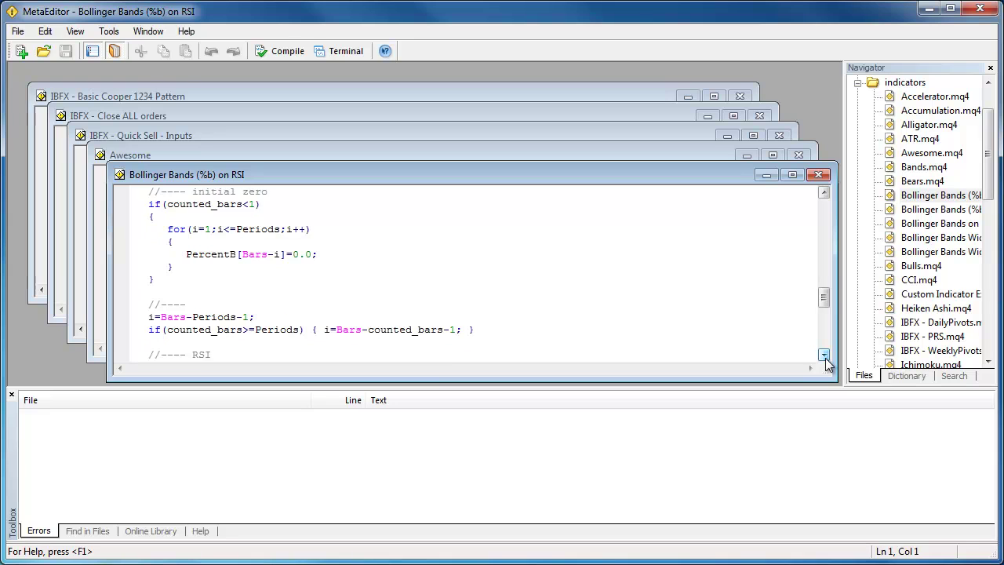
left_click(823, 355)
left_click(823, 355)
left_click(824, 354)
left_click(824, 354)
left_click(823, 354)
left_click(823, 355)
left_click(824, 354)
left_click(824, 355)
left_click(823, 355)
left_click(824, 354)
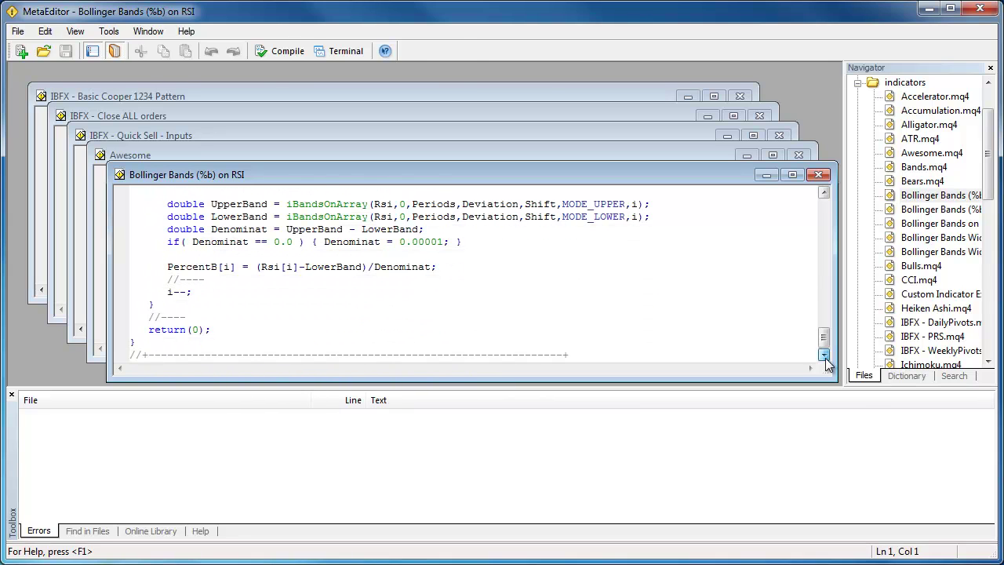
left_click(823, 354)
left_click(824, 355)
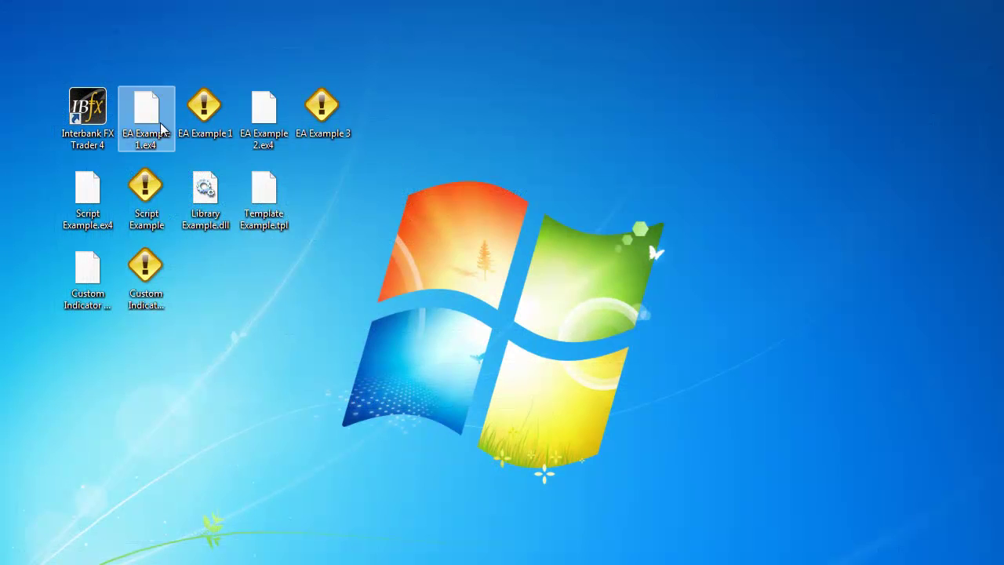
Check that EA Example 1.ex4's Properties show file type EX4 File (.ex4), then close them.
right_click(161, 128)
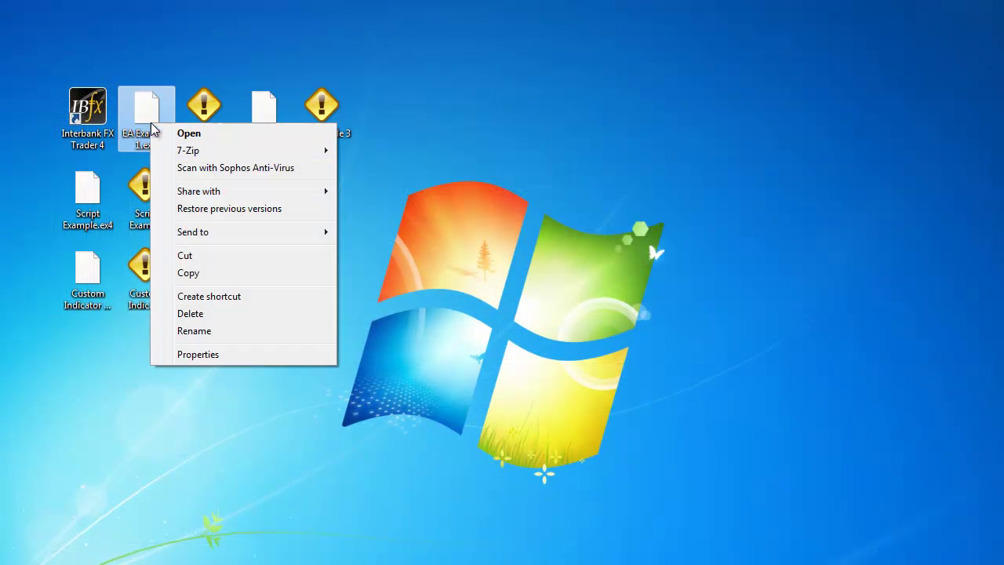
left_click(200, 353)
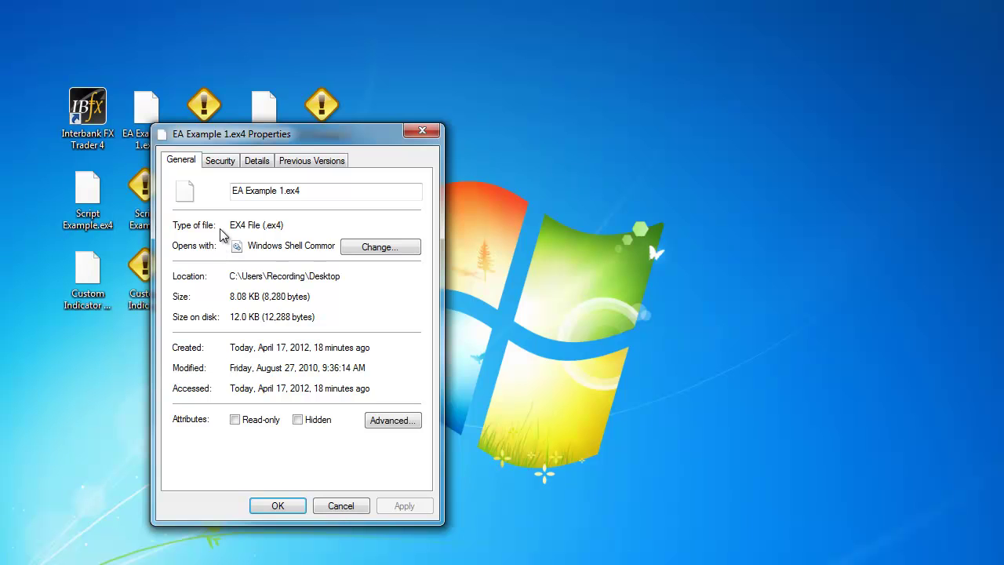
left_click_drag(282, 226, 224, 227)
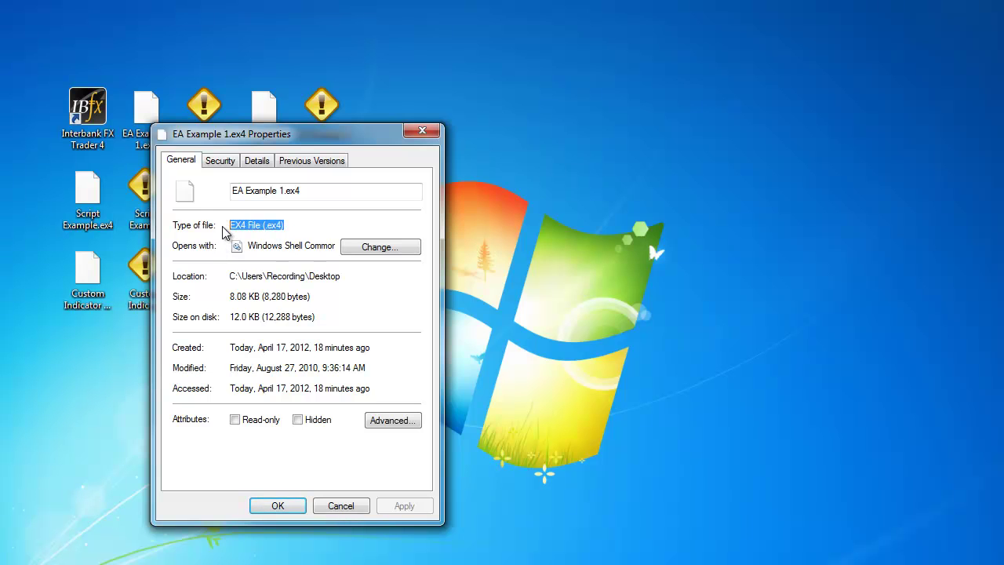
left_click(346, 508)
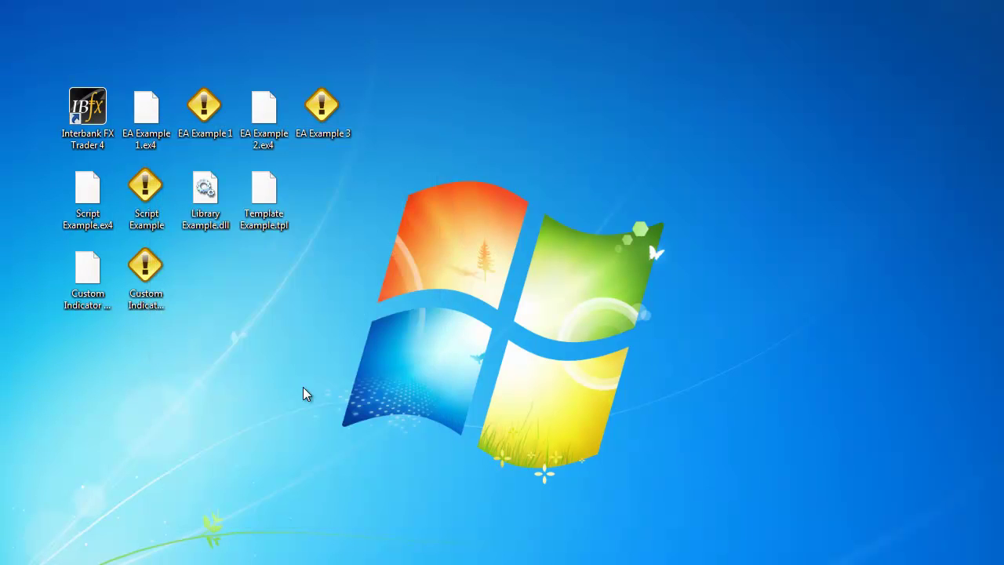
Check that the EA Example 1 source file's type is MetaQuotes Language 4 (.mq4).
right_click(204, 115)
left_click(251, 379)
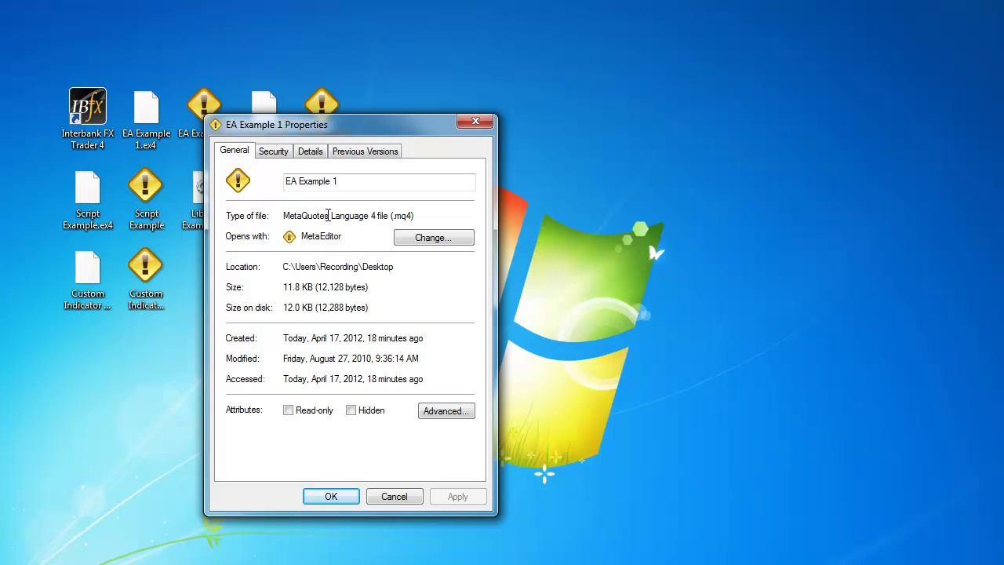
left_click_drag(417, 216, 282, 217)
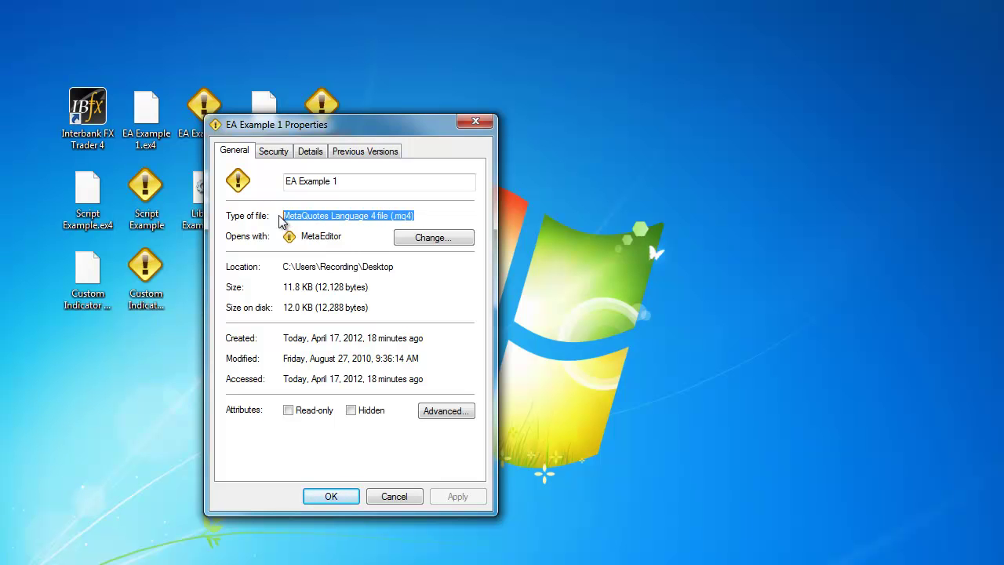
left_click(394, 498)
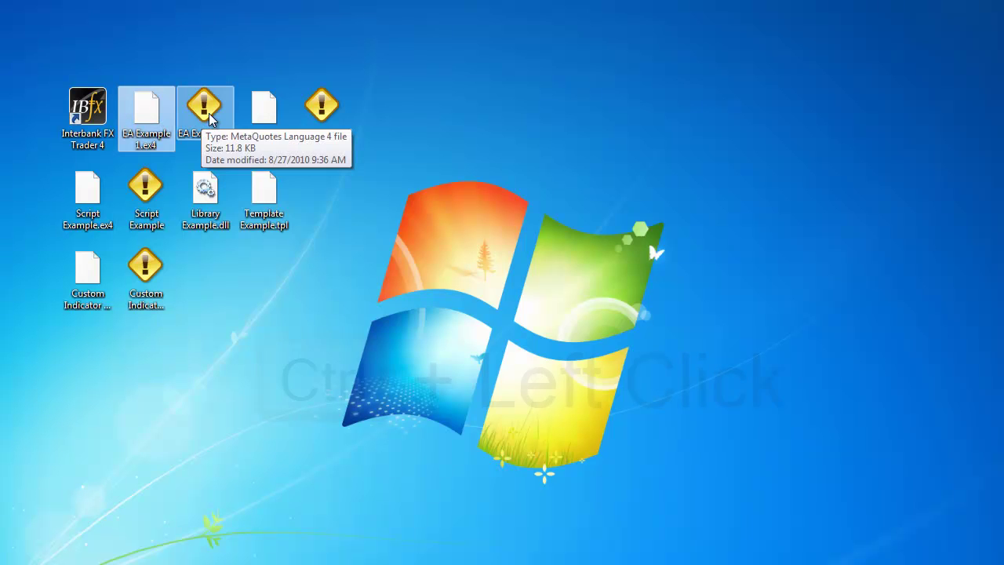
left_click(209, 117, "ctrl")
left_click(255, 118, "ctrl")
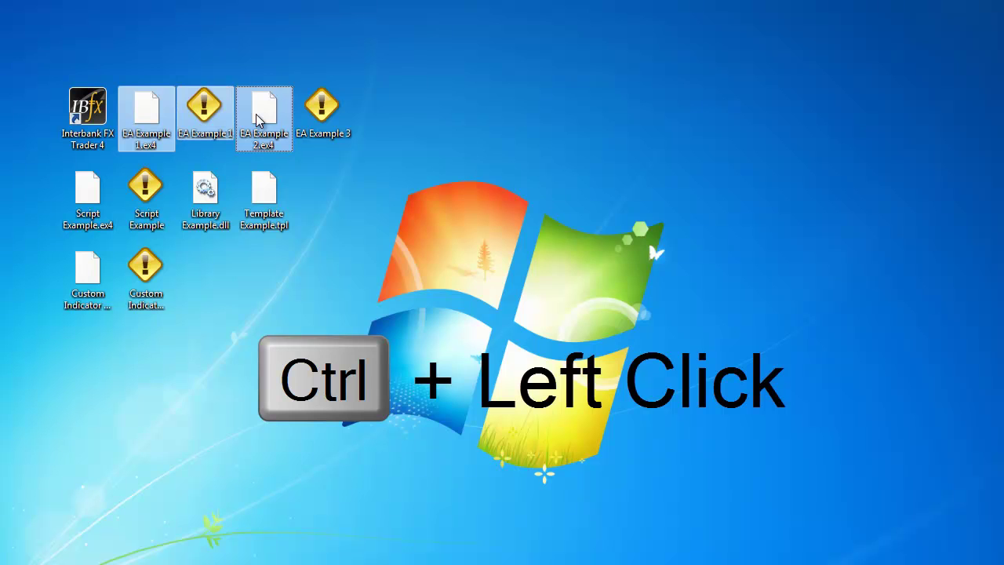
left_click(320, 117, "ctrl")
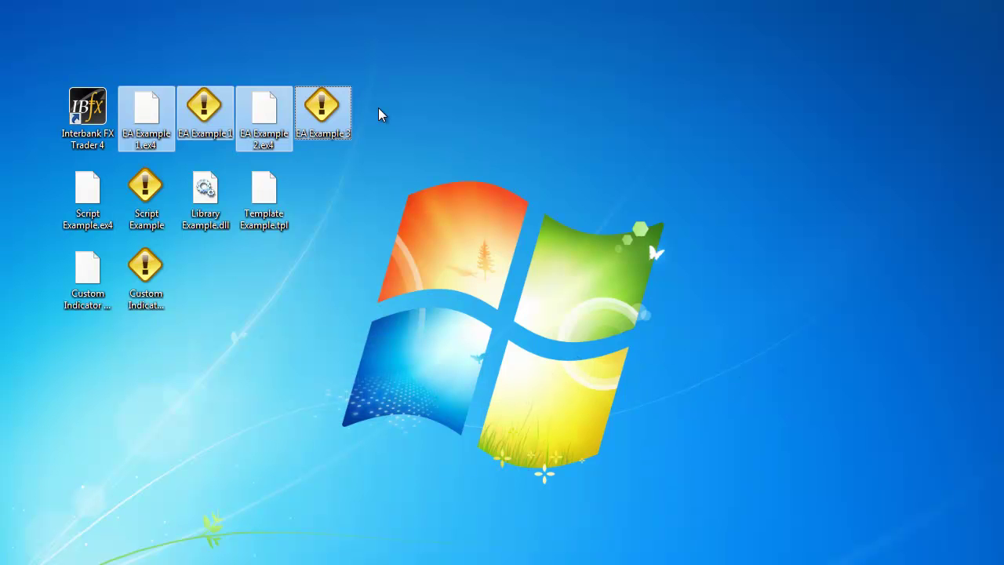
right_click(332, 115)
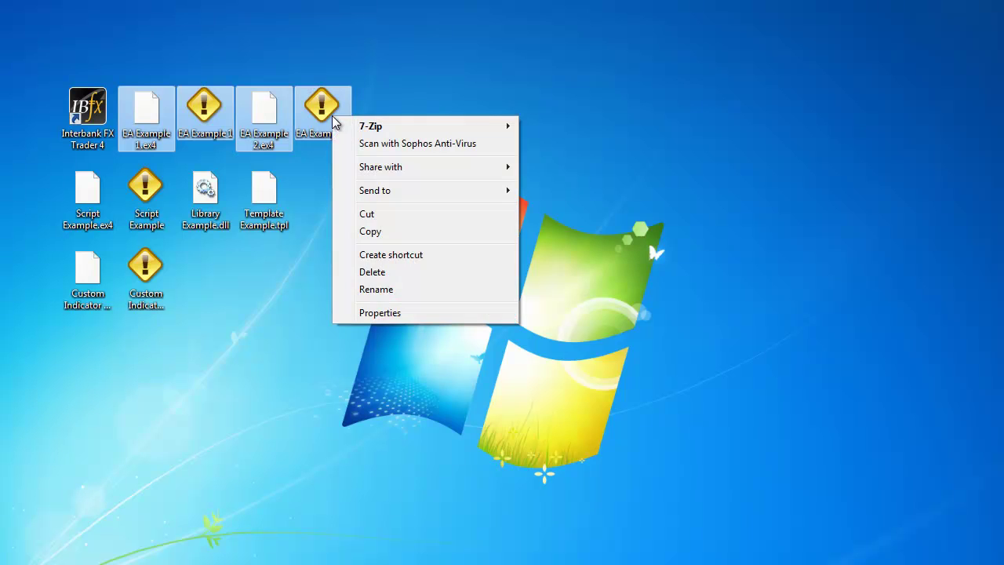
left_click(382, 232)
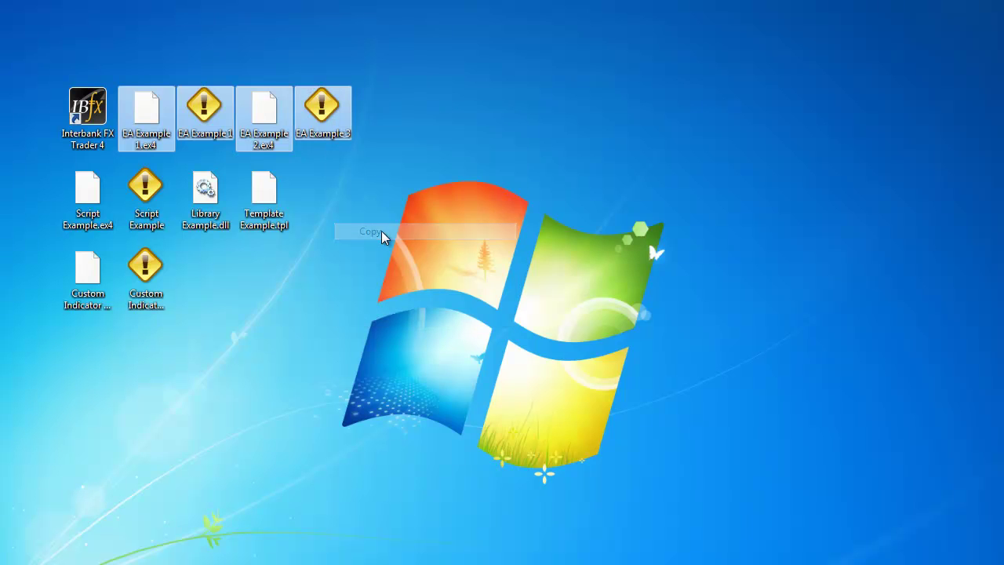
left_click(85, 118)
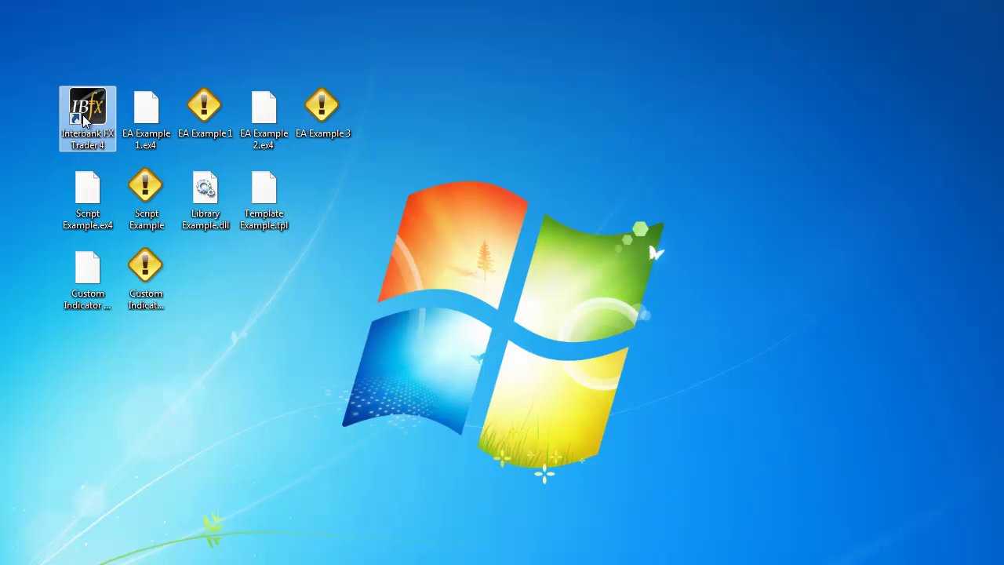
Open the InterbankFX_1-Click folder via the Interbank FX Trader 4 shortcut's Open File Location.
right_click(85, 118)
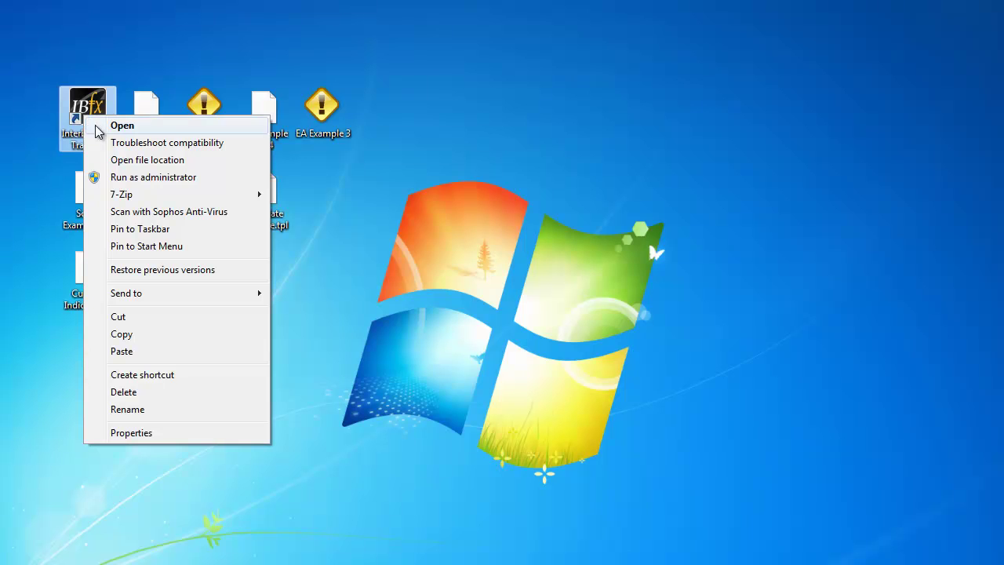
left_click(131, 433)
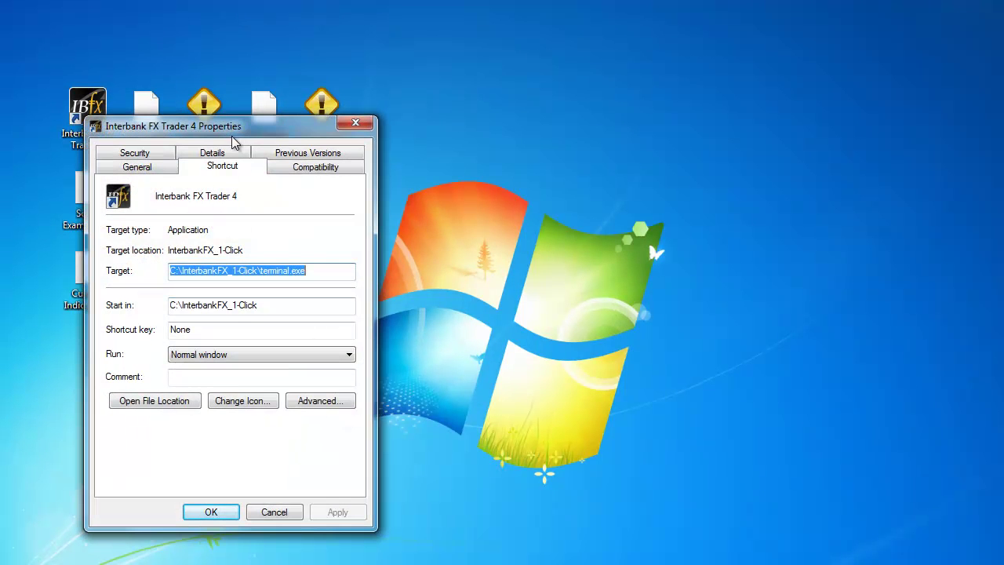
left_click_drag(238, 122, 547, 89)
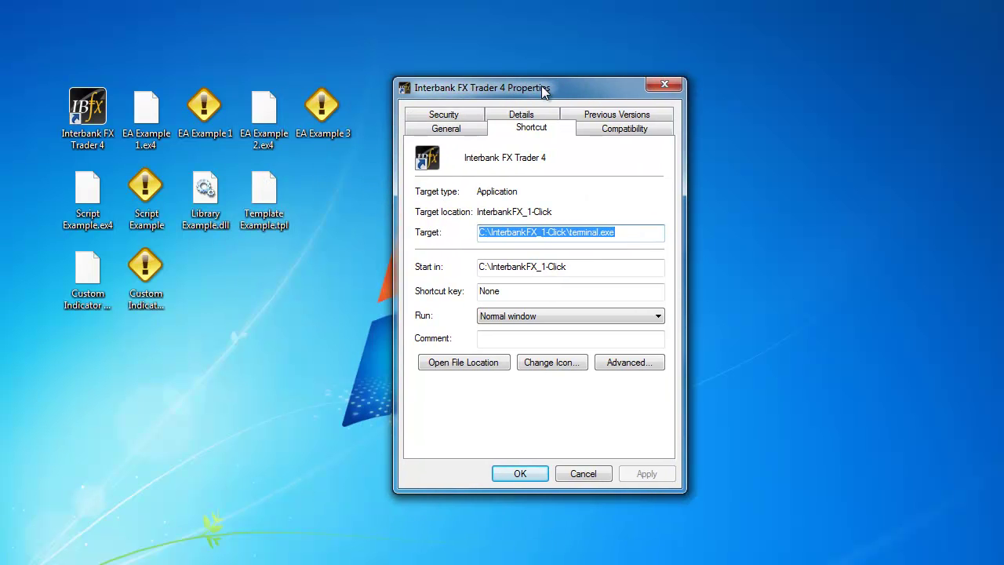
left_click(458, 364)
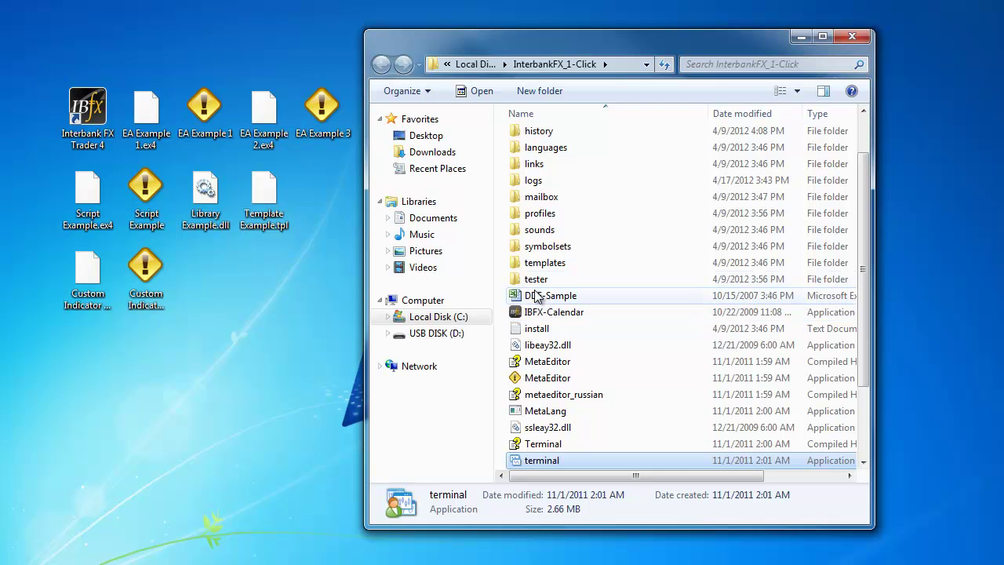
Open the experts folder and switch its view to List.
scroll(550, 271, "up", 1)
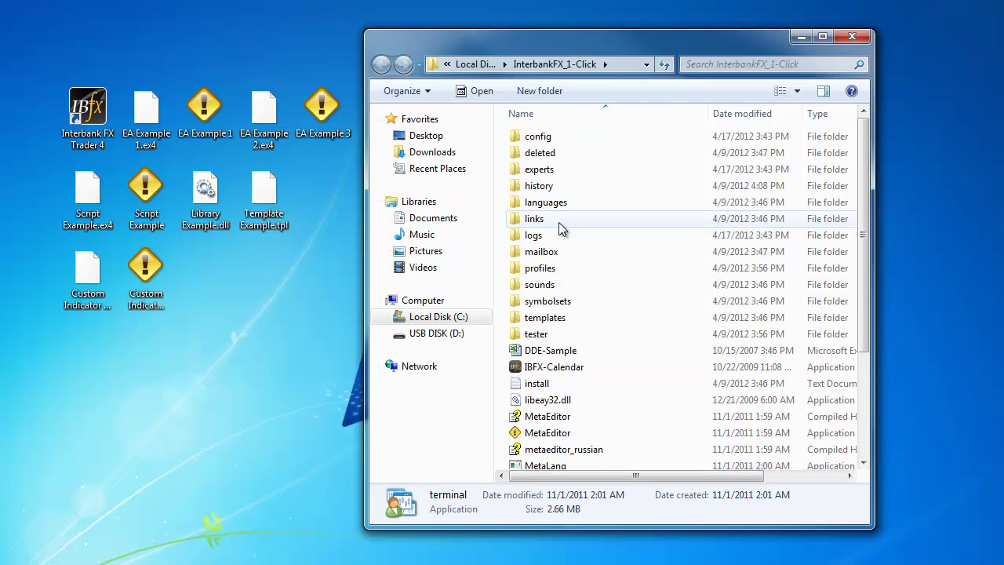
mouse_move(566, 168)
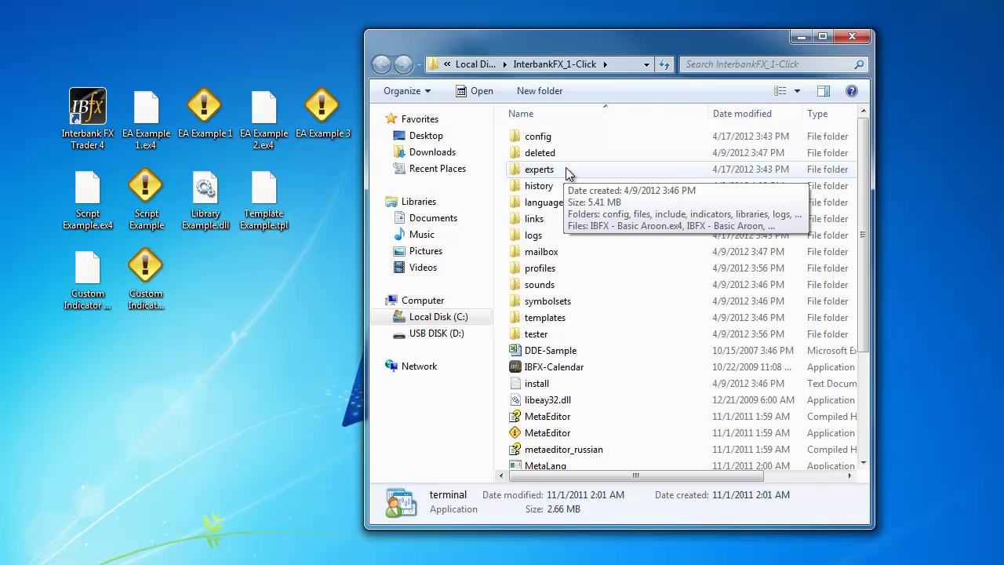
double_click(566, 169)
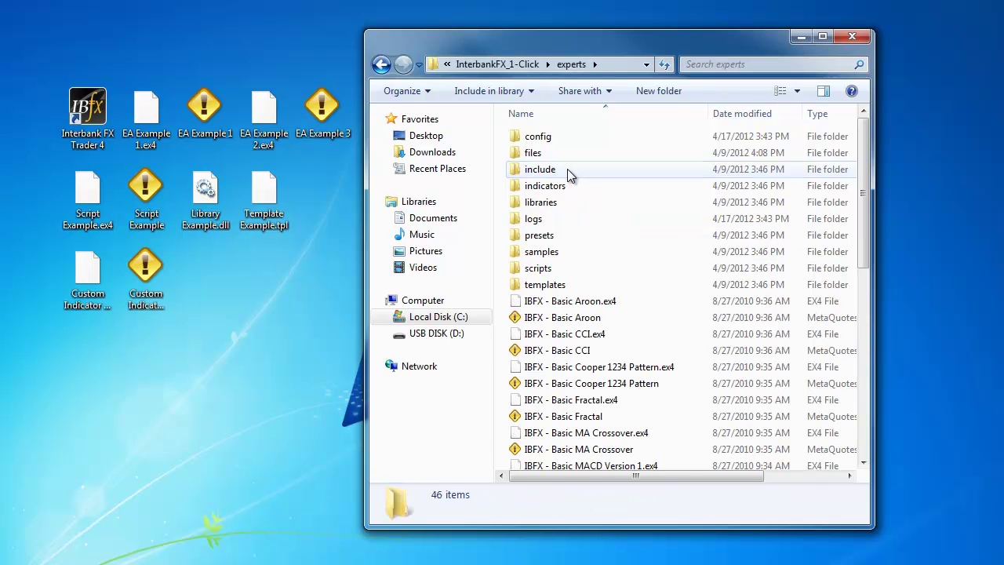
mouse_move(571, 168)
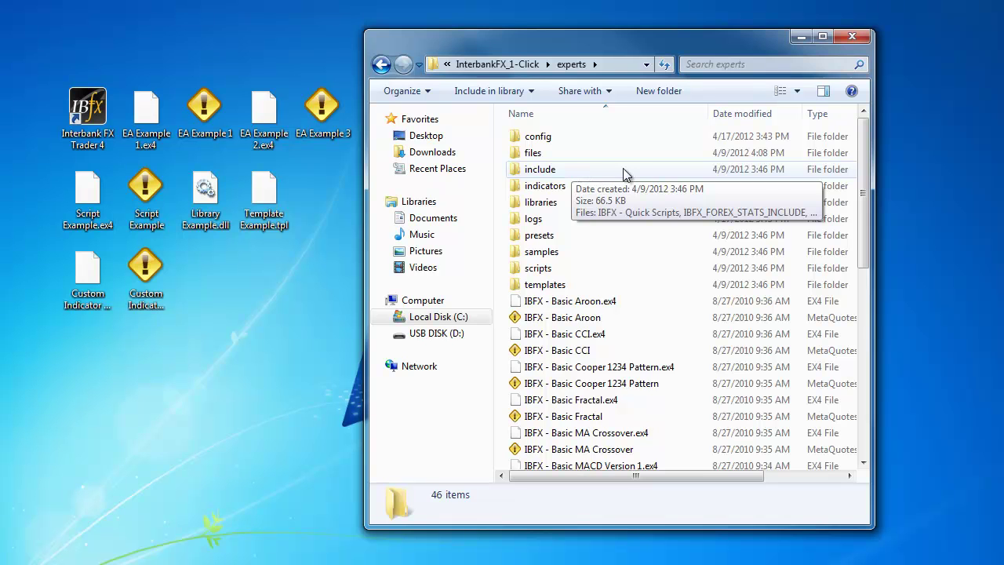
right_click(680, 167)
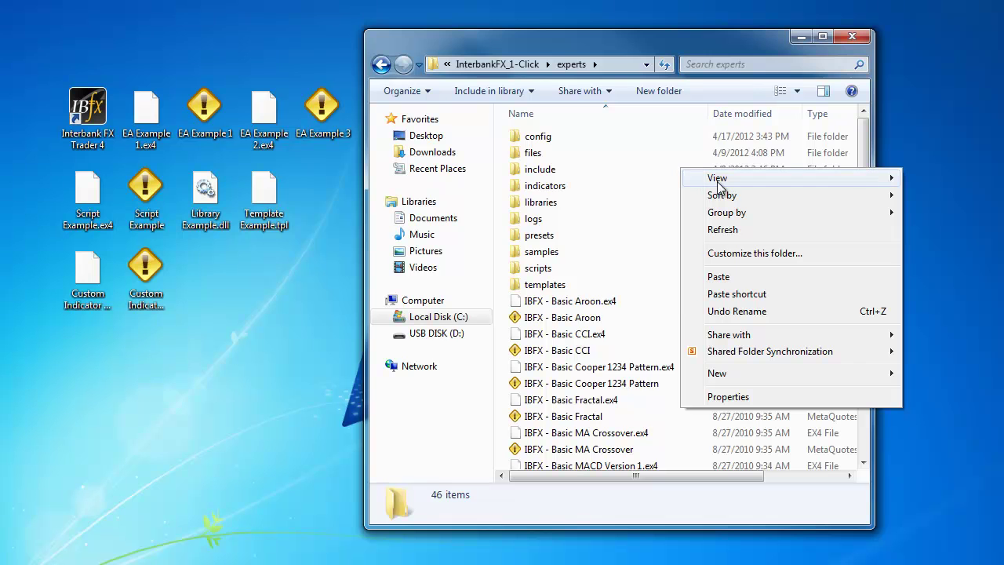
mouse_move(723, 184)
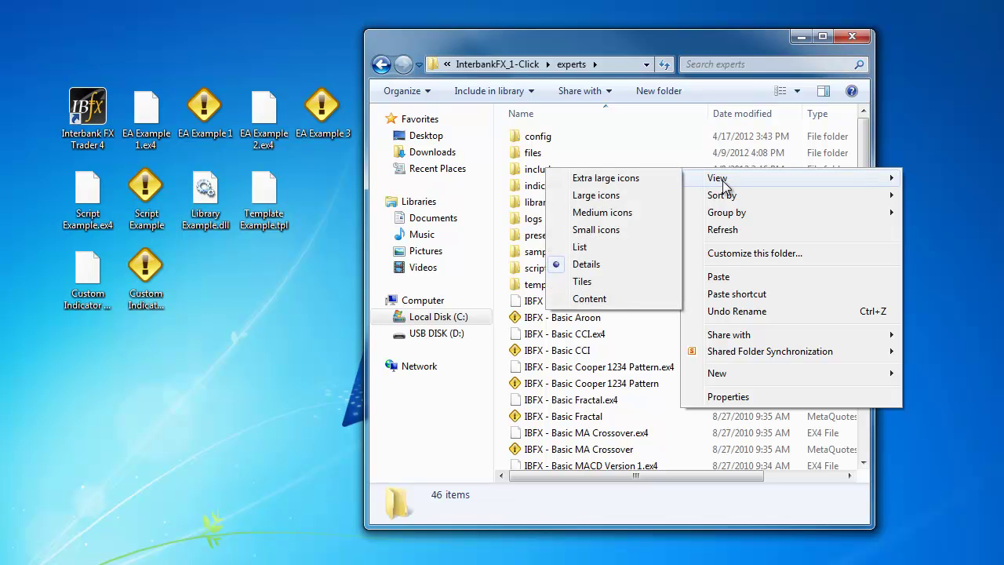
left_click(624, 252)
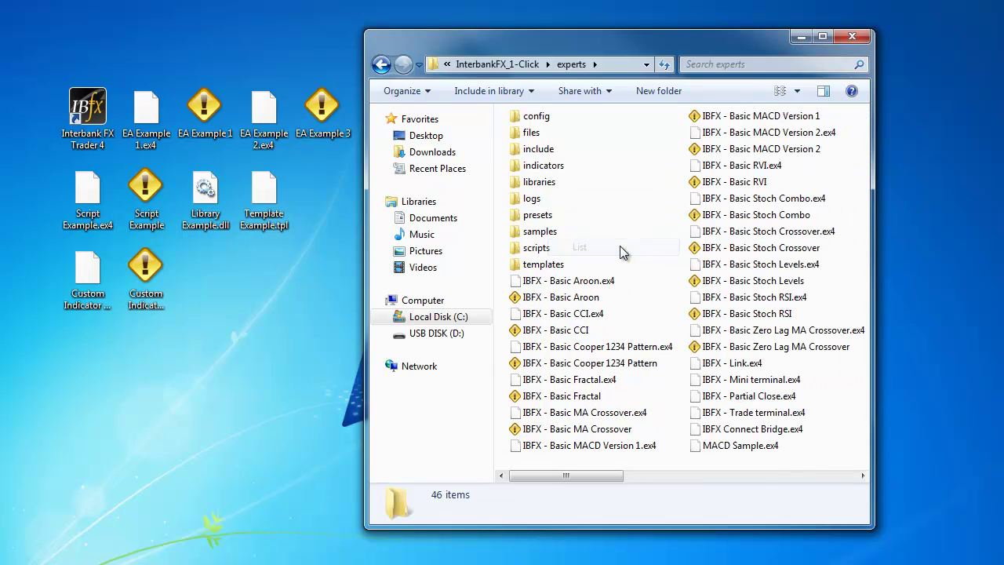
Paste the four EA Example files into experts and launch Interbank FX Trader 4.
right_click(633, 206)
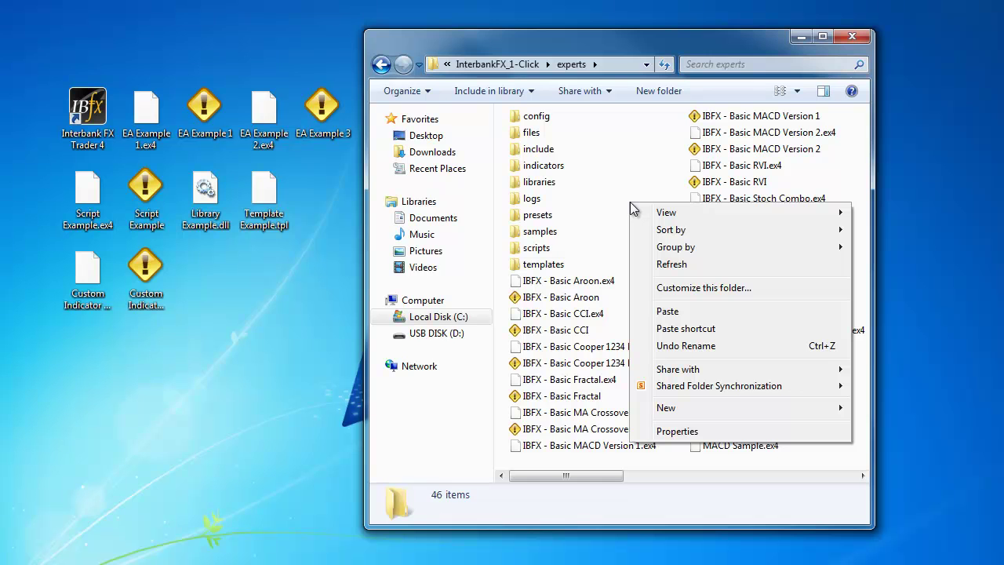
left_click(667, 311)
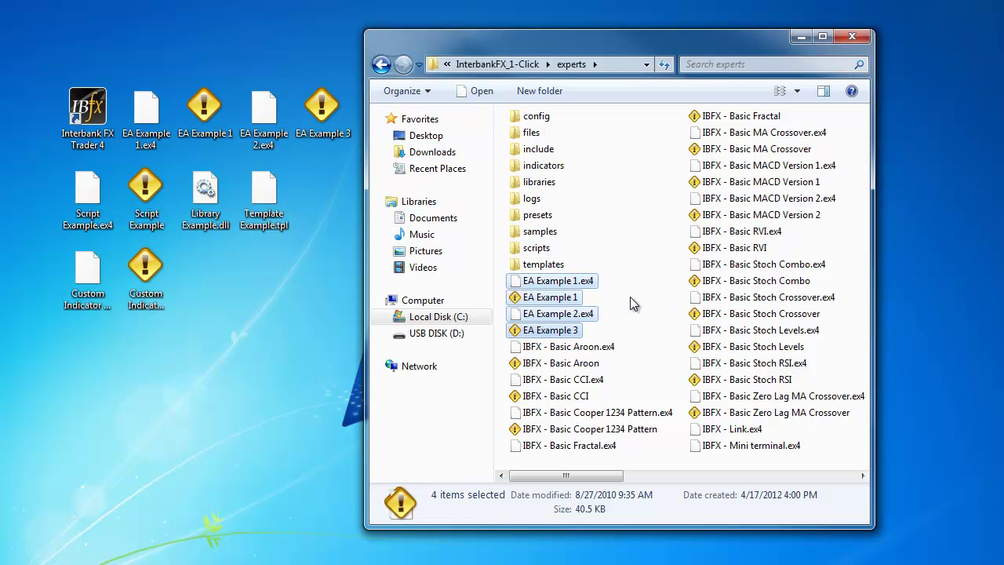
double_click(92, 120)
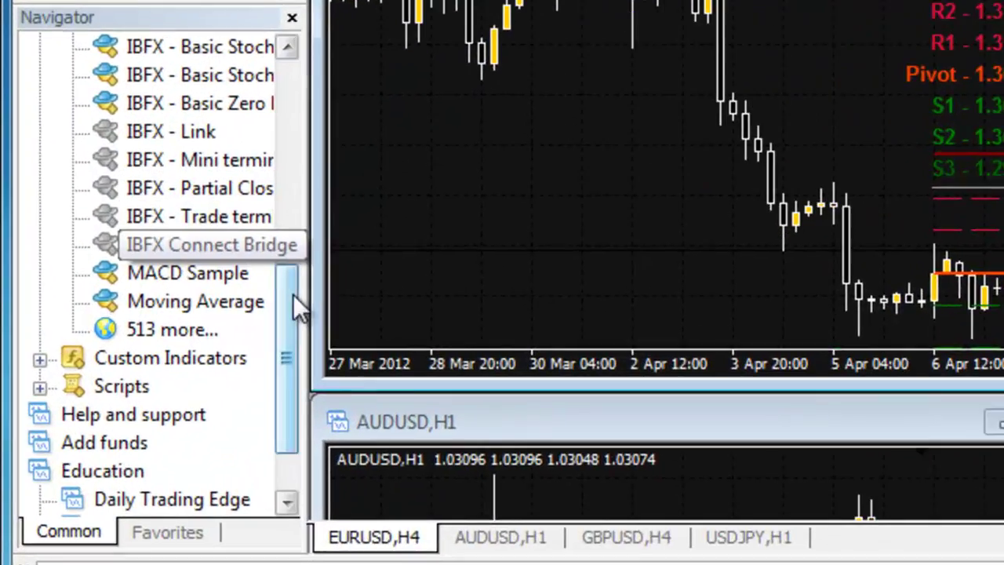
Scroll the Navigator up to show EA Example 1–3 under Expert Advisors.
scroll(150, 301, "up", 1)
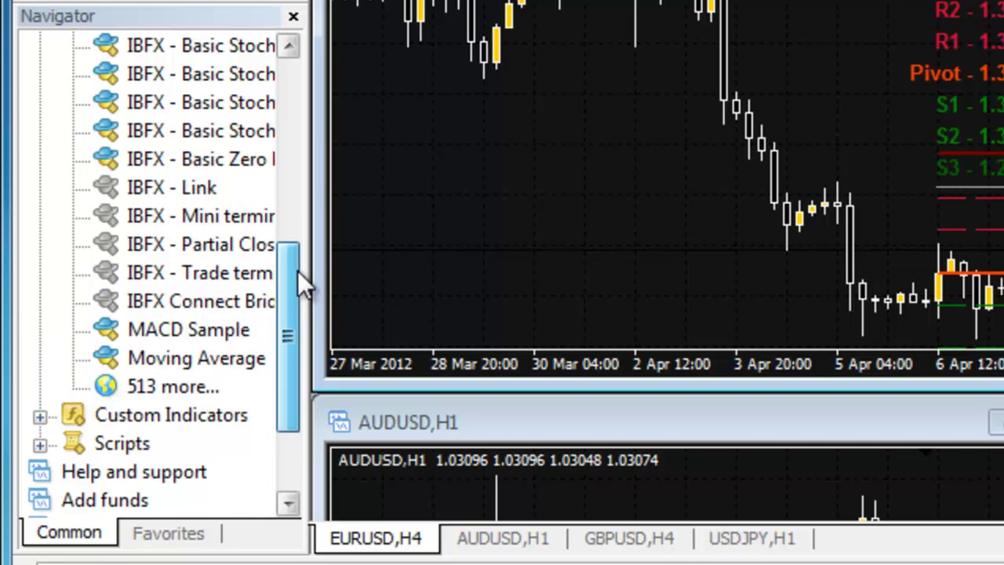
left_click_drag(297, 270, 305, 108)
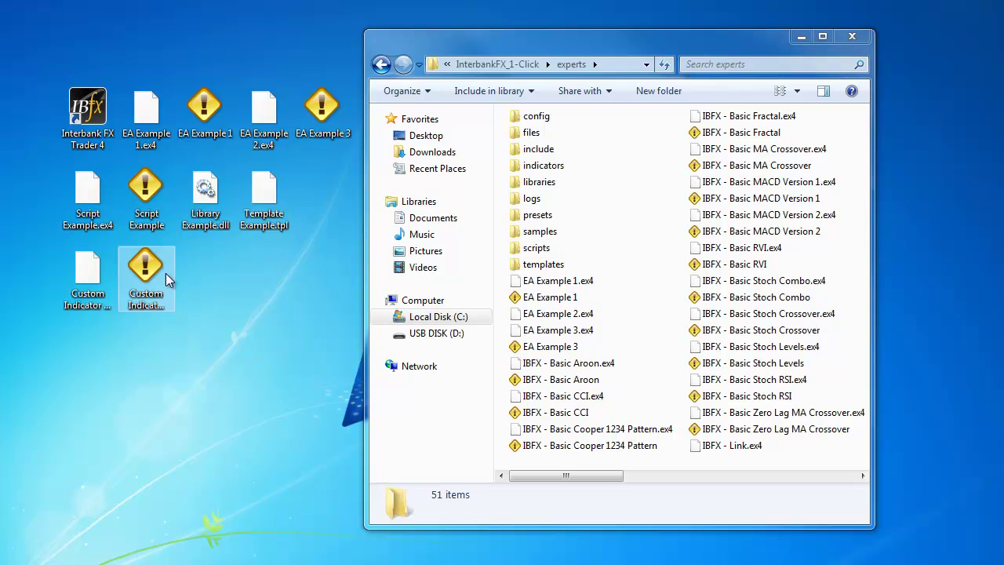
Select Custom Indicator Example.ex4 and its source file on the desktop and copy them.
left_click(85, 276)
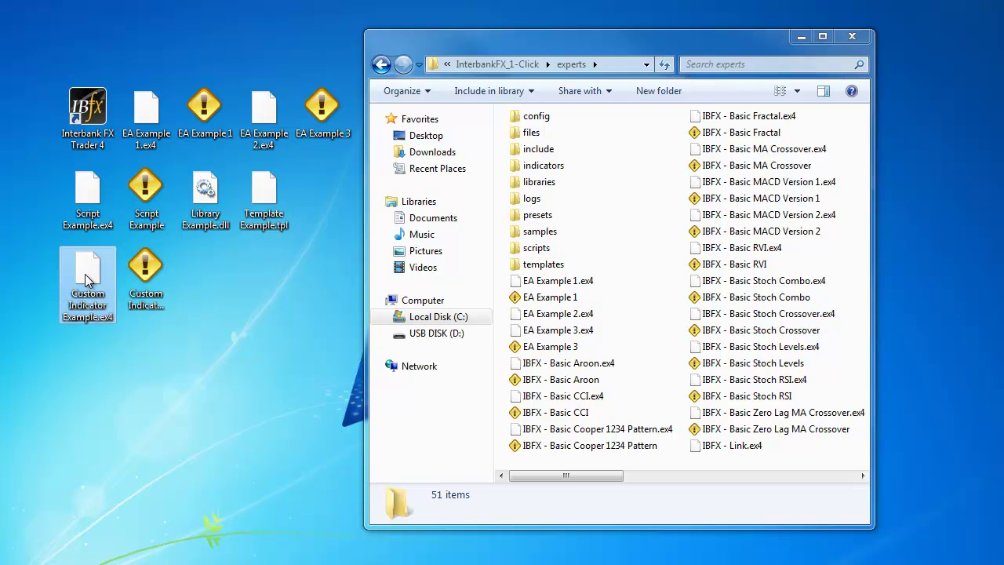
left_click(154, 279, "ctrl")
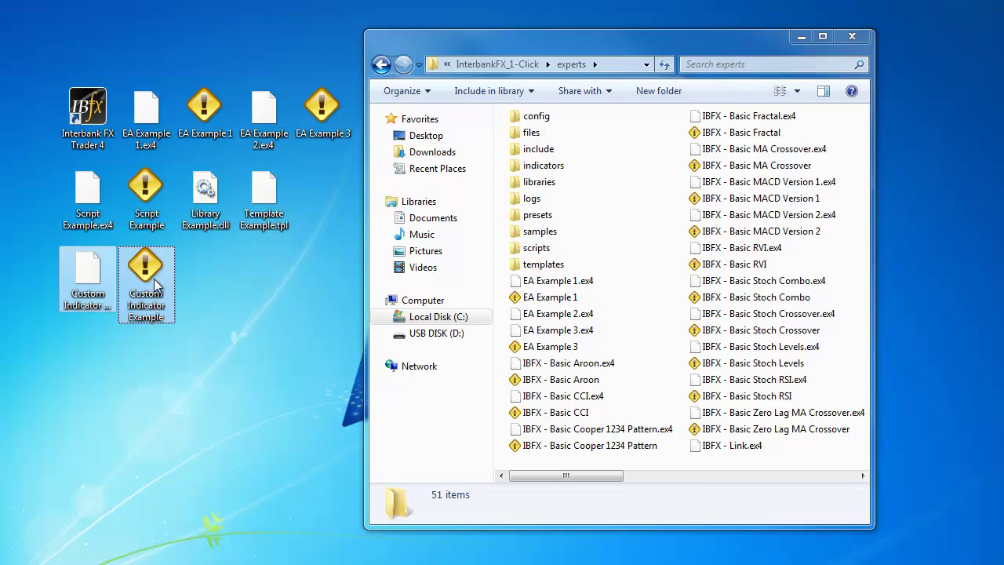
right_click(154, 278)
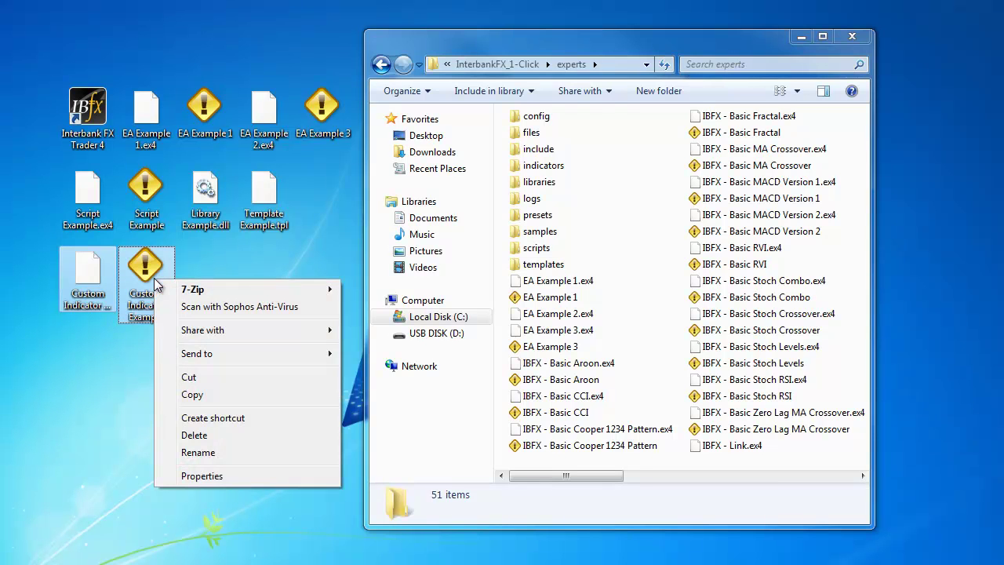
left_click(199, 394)
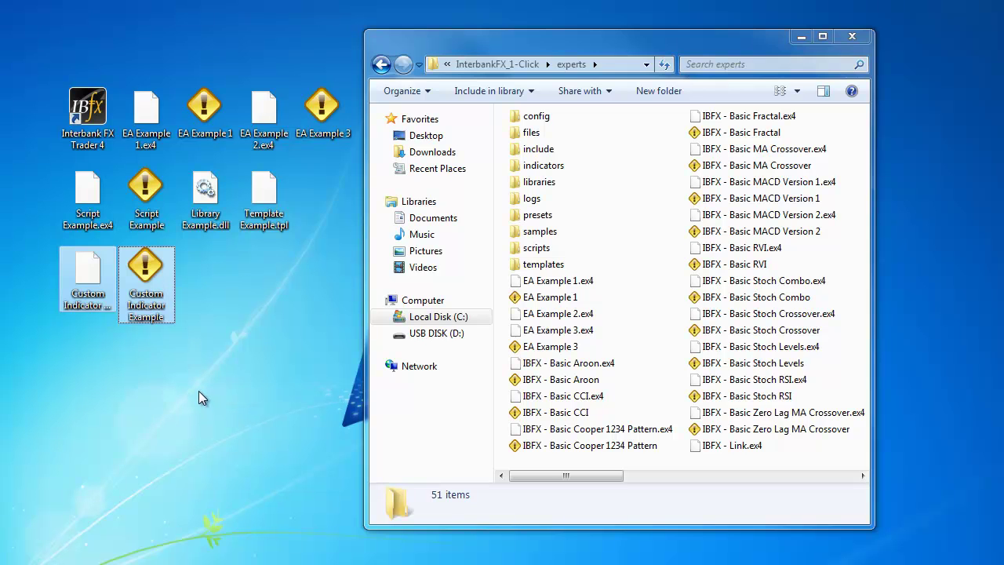
Open experts\indicators and paste both Custom Indicator Example files there.
left_click(543, 165)
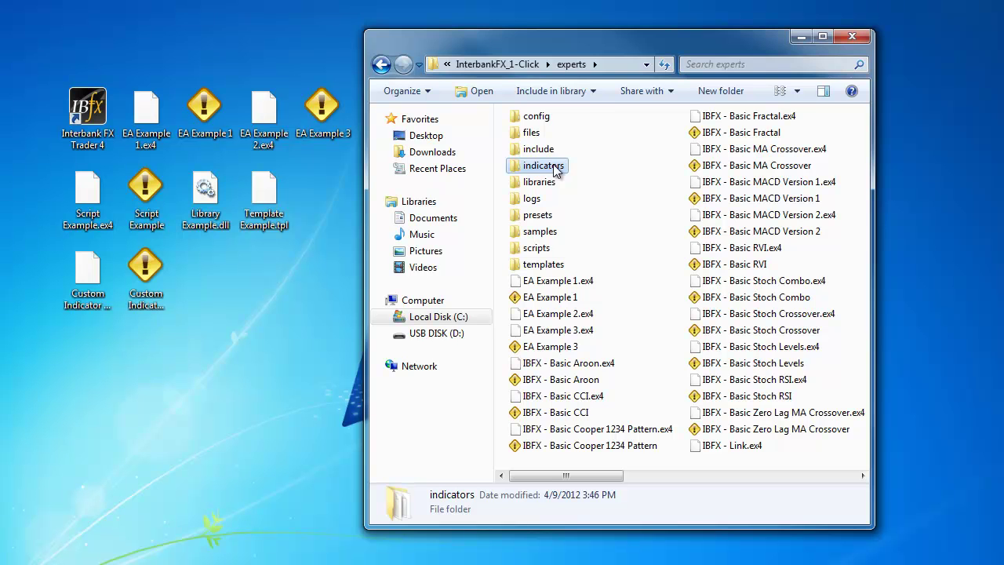
double_click(554, 171)
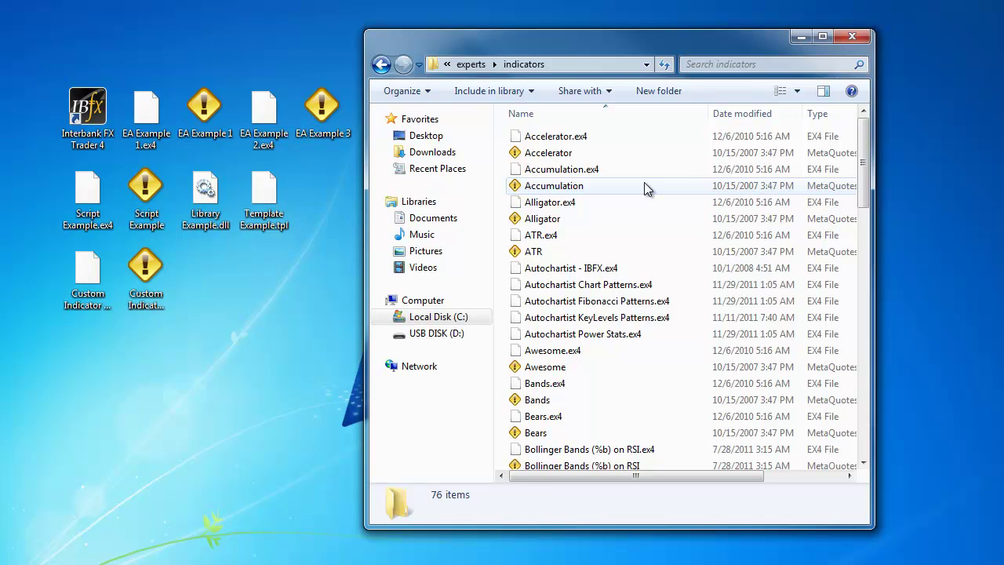
scroll(644, 182, "up", 1, "ctrl")
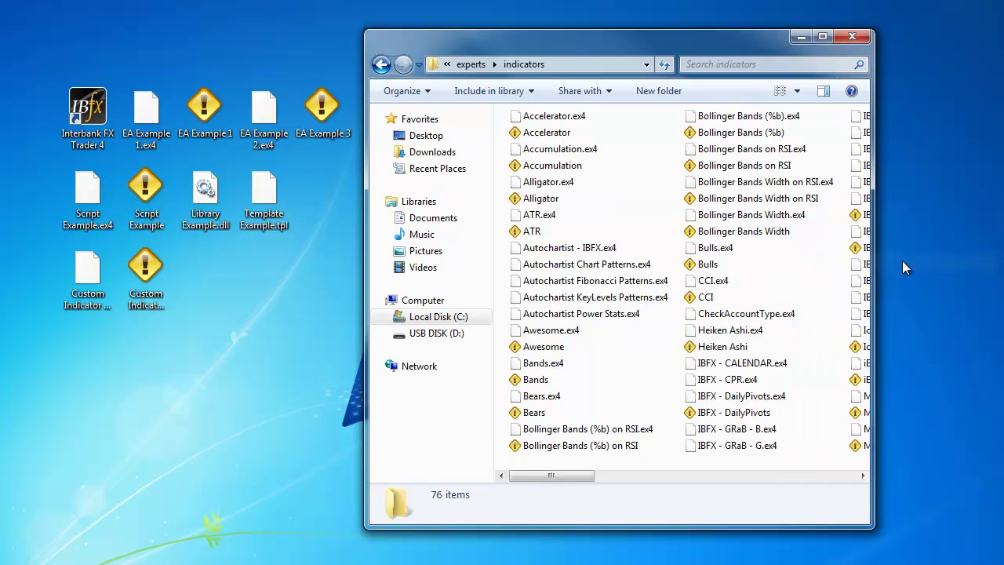
right_click(614, 206)
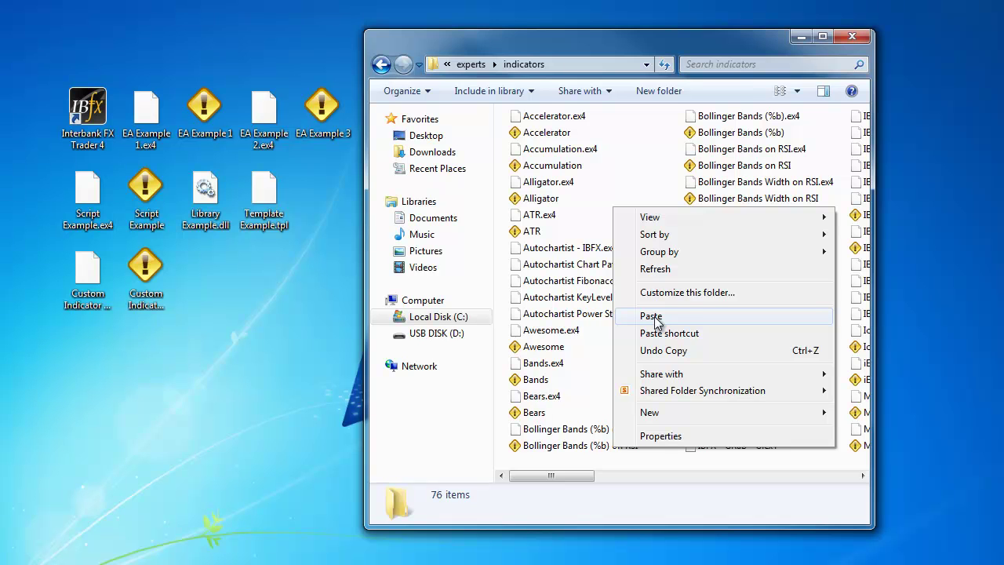
left_click(651, 316)
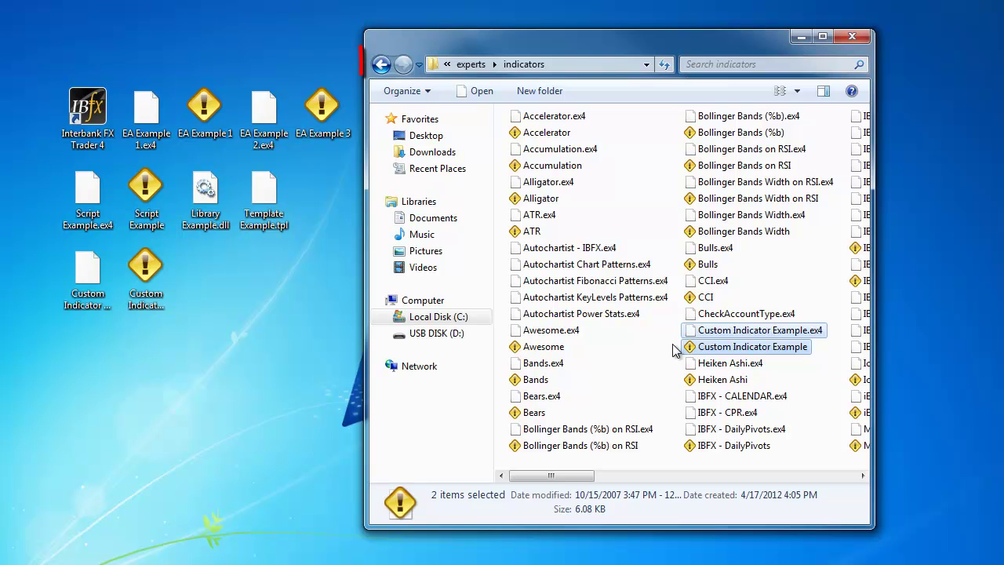
Return to the experts folder and copy Library Example.dll from the desktop.
left_click(381, 65)
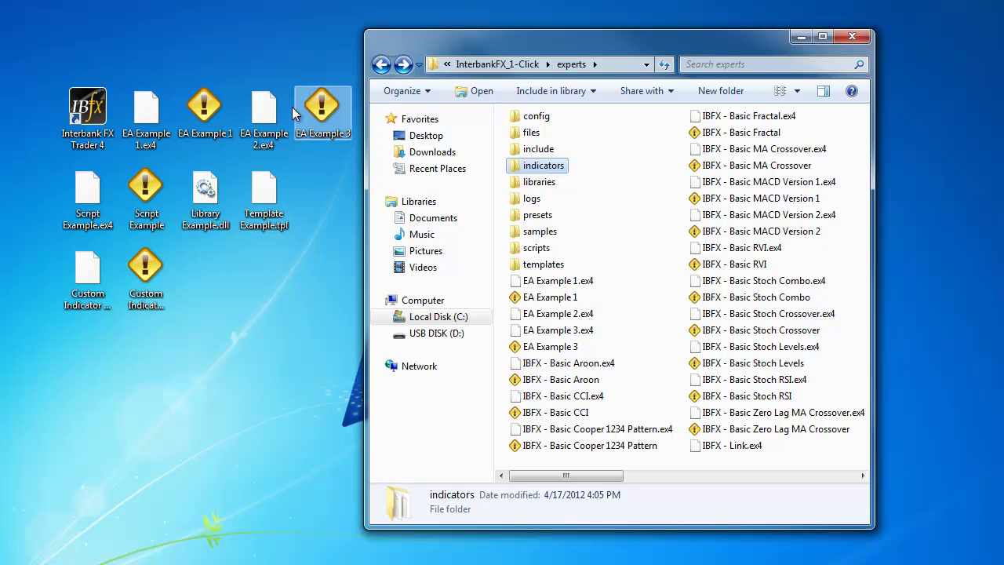
right_click(203, 200)
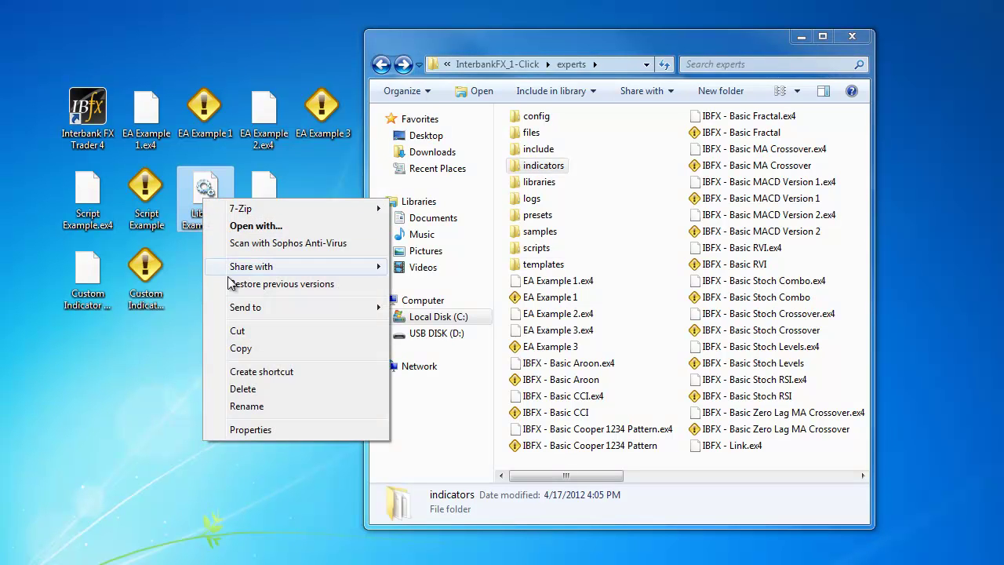
left_click(238, 349)
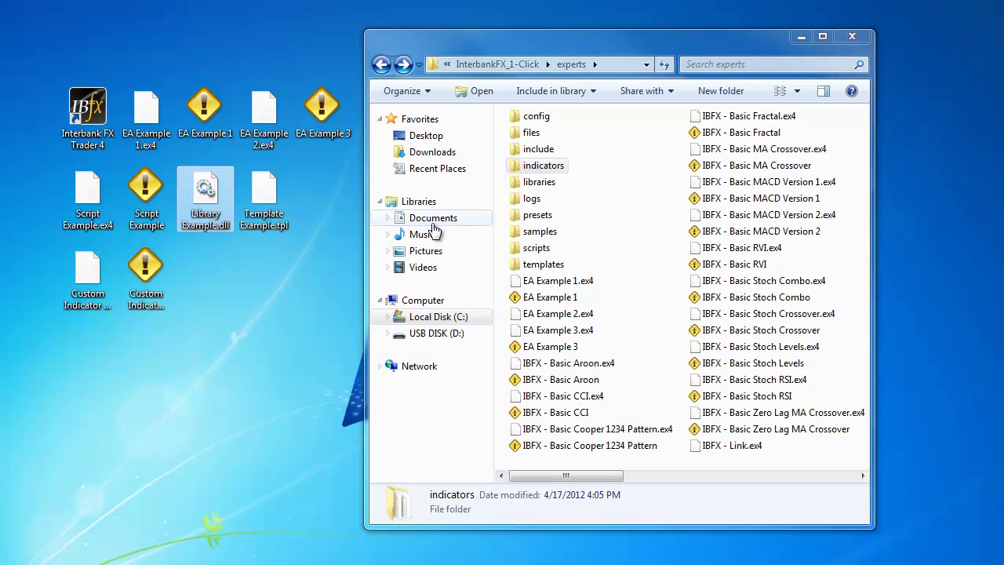
Open the libraries folder, show it as a List, and paste Library Example.dll.
double_click(549, 184)
right_click(654, 178)
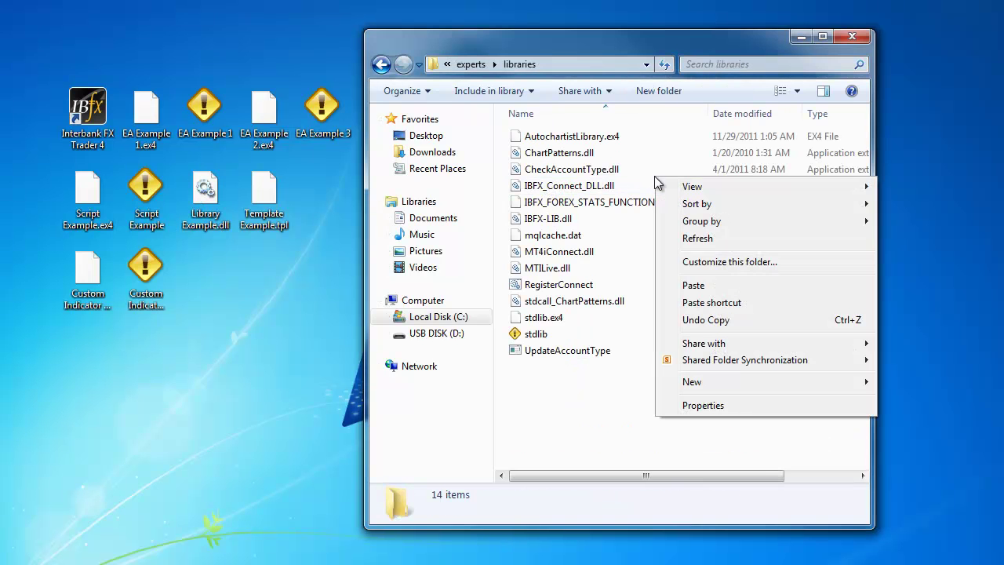
mouse_move(723, 188)
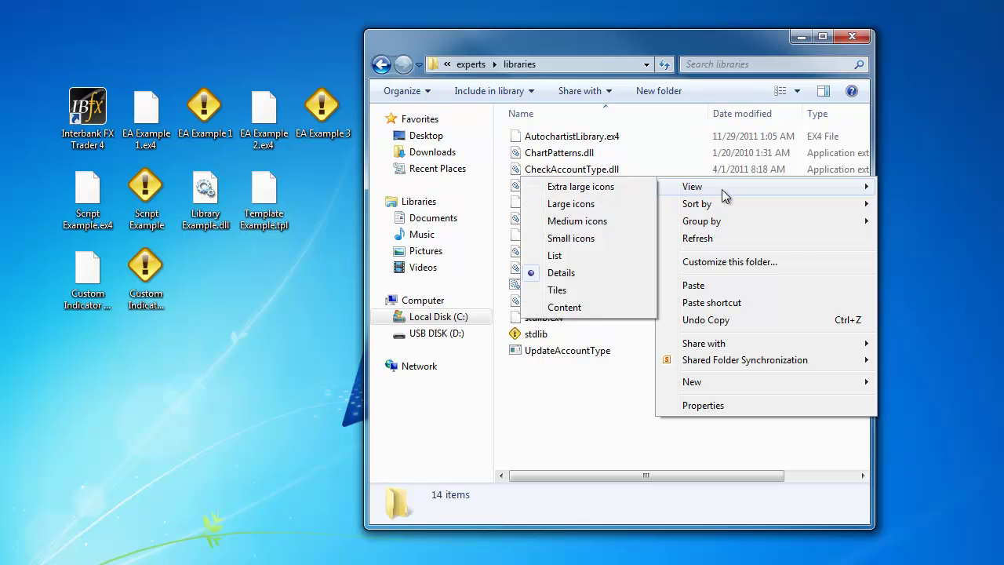
left_click(573, 256)
right_click(681, 223)
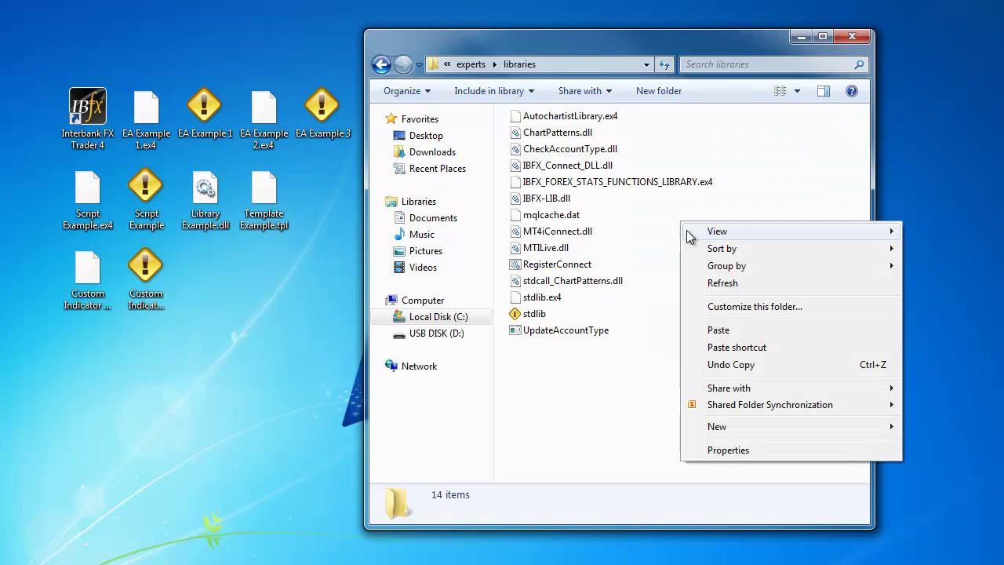
left_click(735, 328)
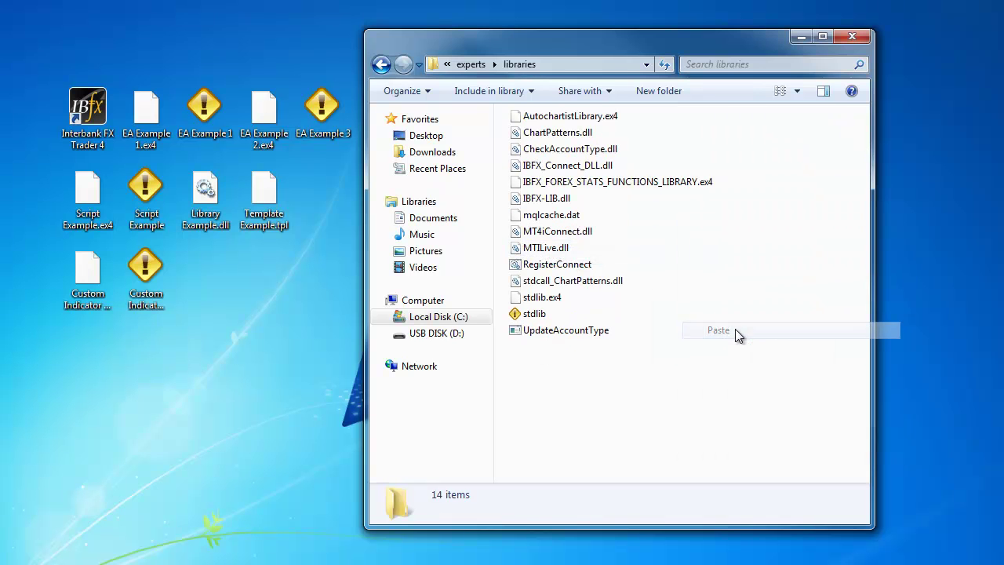
Return to the experts folder and select both Script Example files on the desktop.
left_click(381, 65)
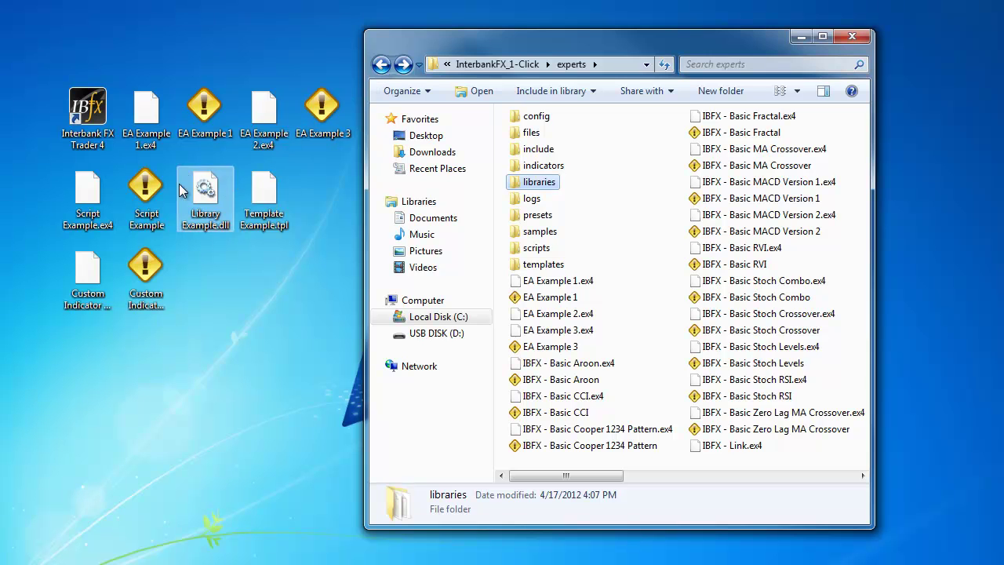
left_click(82, 191)
left_click(146, 192, "ctrl")
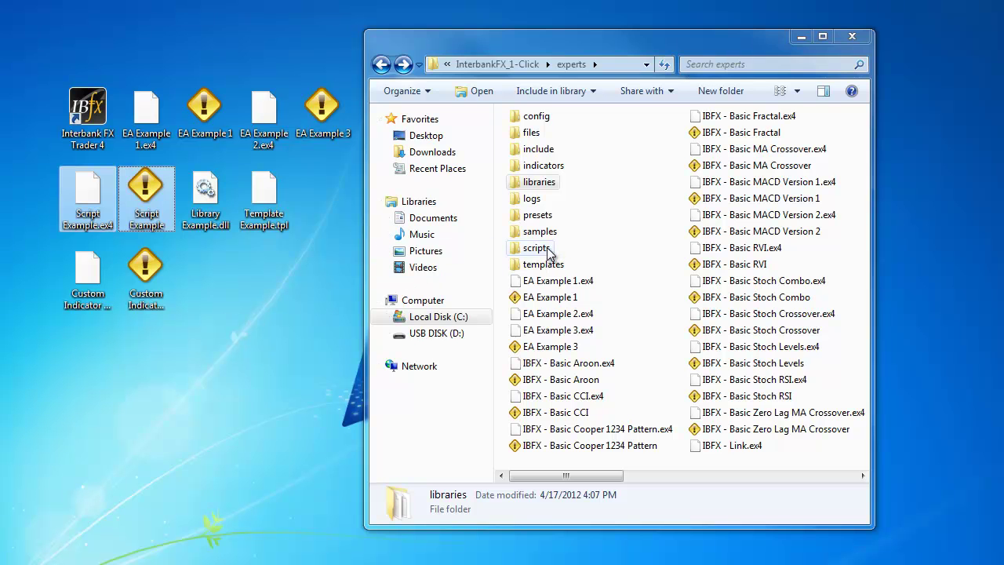
Paste Script Example.ex4 and Script Example into experts\scripts, shown as a list, then go back.
double_click(537, 248)
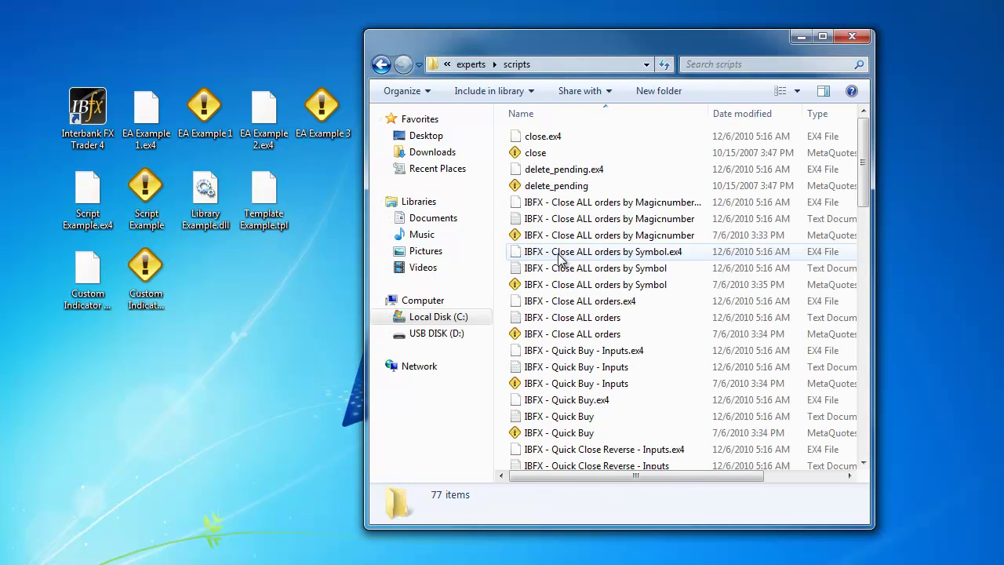
right_click(679, 306)
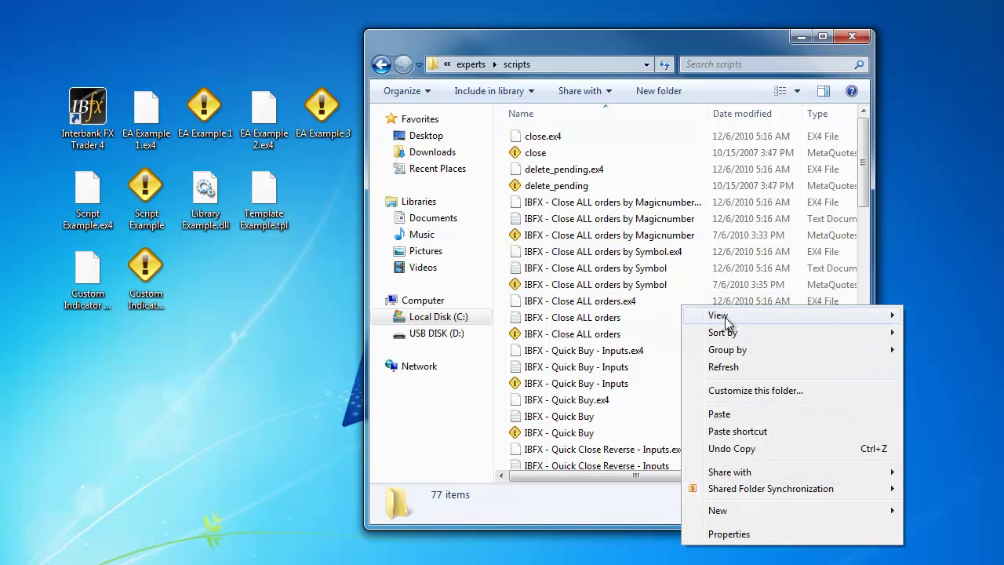
mouse_move(722, 318)
left_click(600, 383)
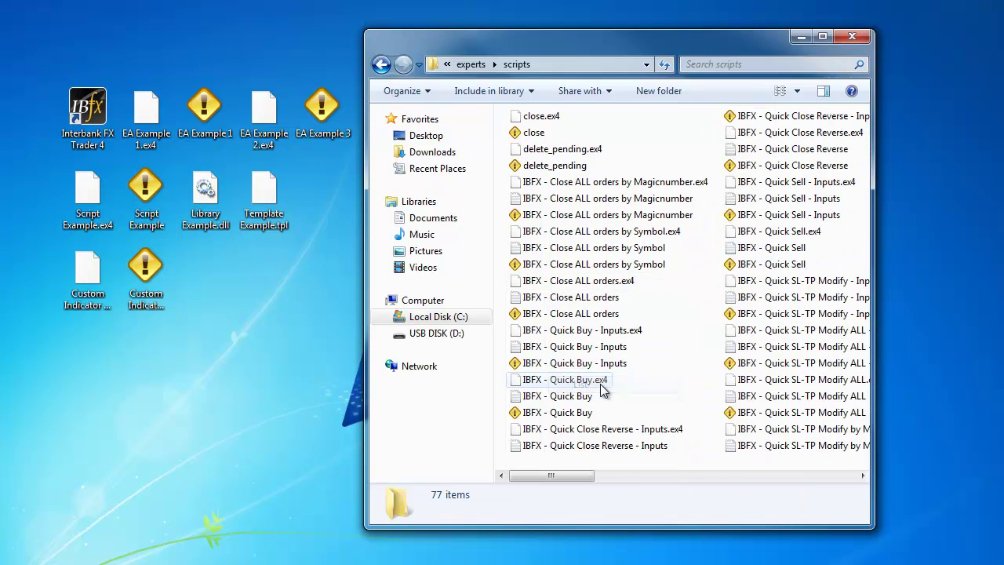
right_click(688, 333)
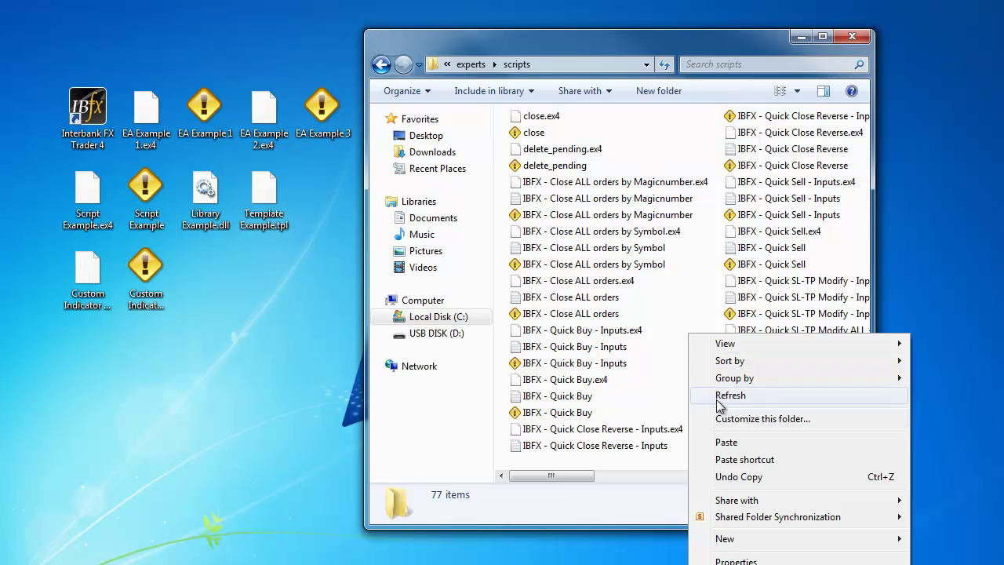
left_click(728, 444)
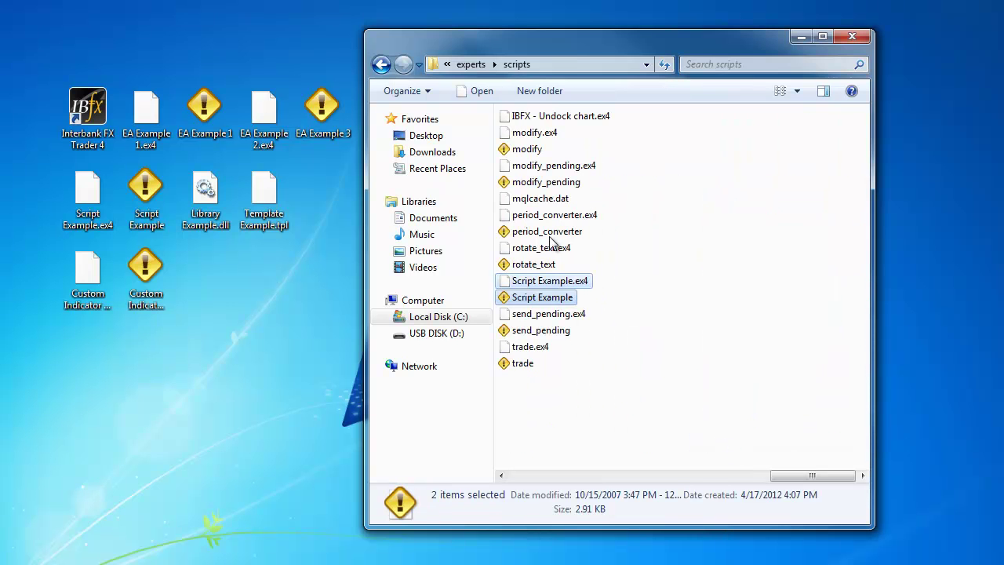
left_click(381, 65)
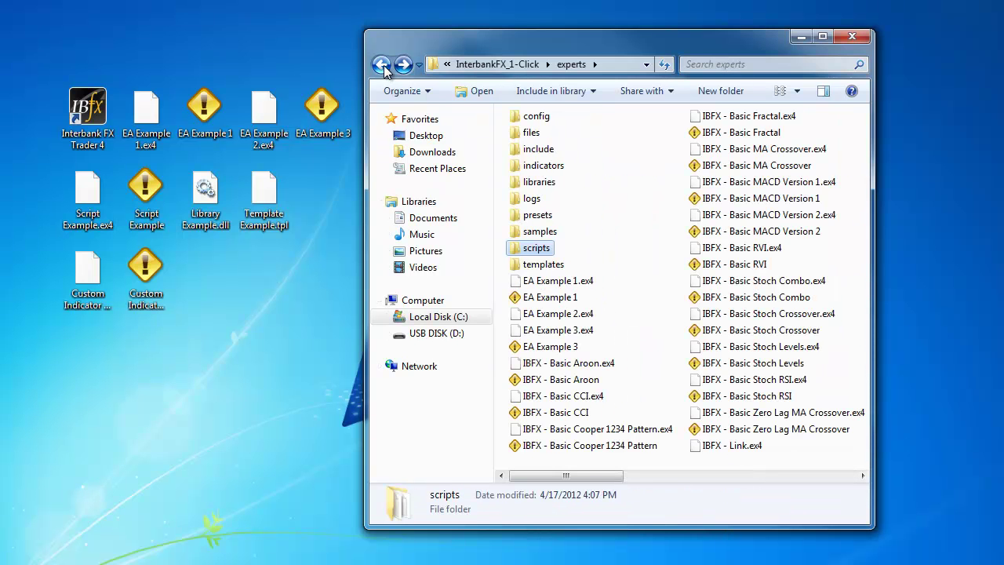
Go back to the InterbankFX_1-Click folder and copy Template Example.tpl from the desktop.
left_click(382, 65)
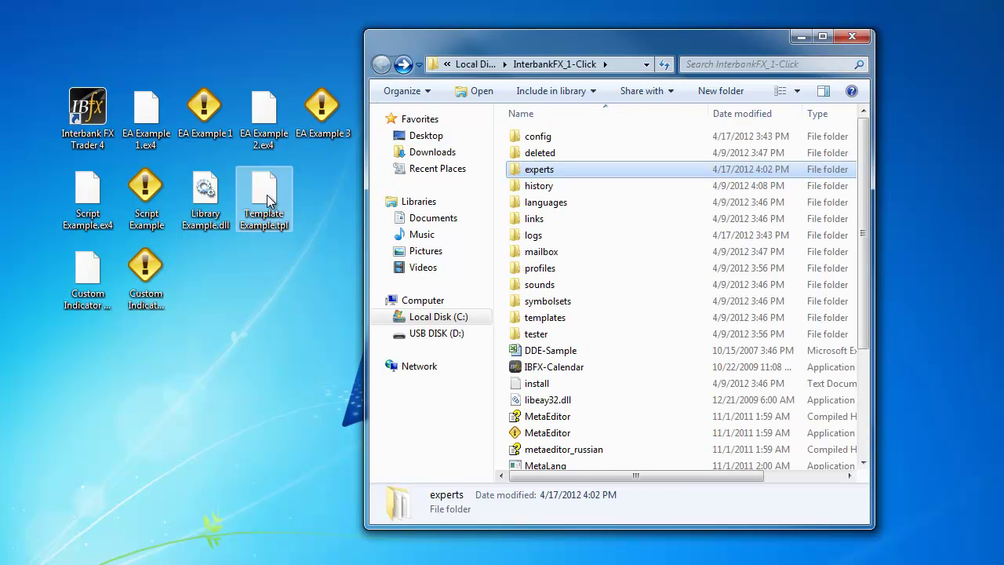
right_click(268, 196)
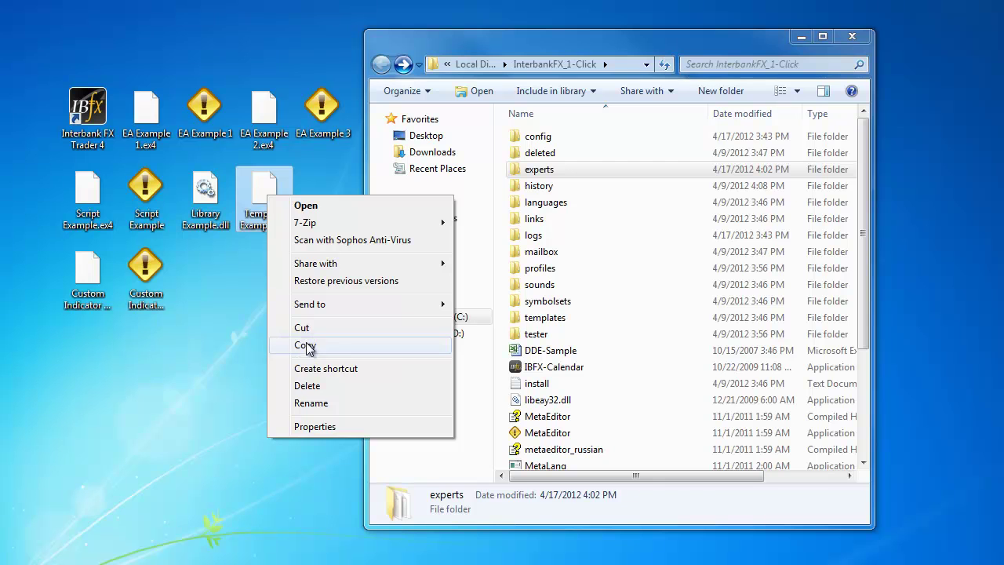
left_click(306, 346)
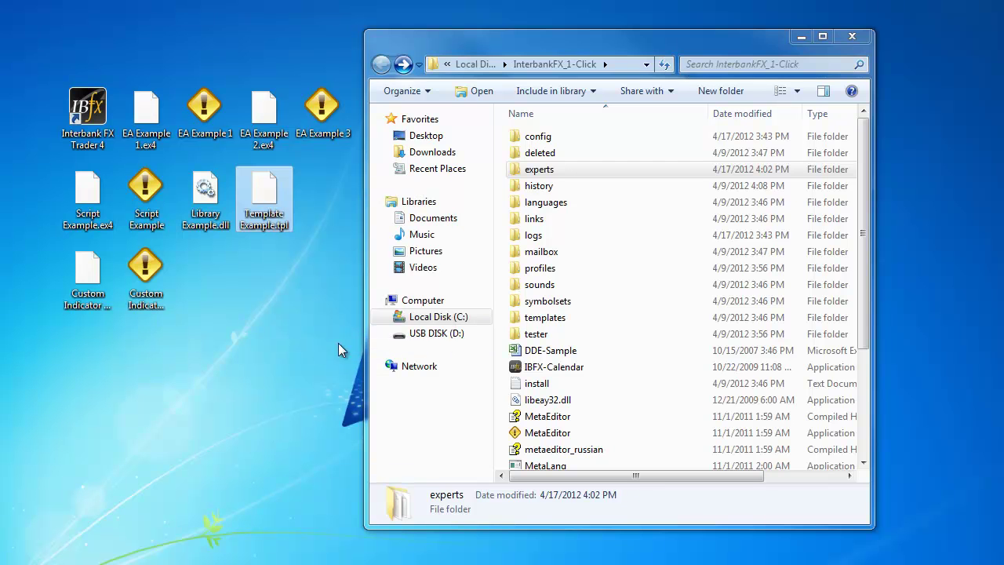
Paste Template Example.tpl into the templates folder, viewed as a list.
double_click(550, 318)
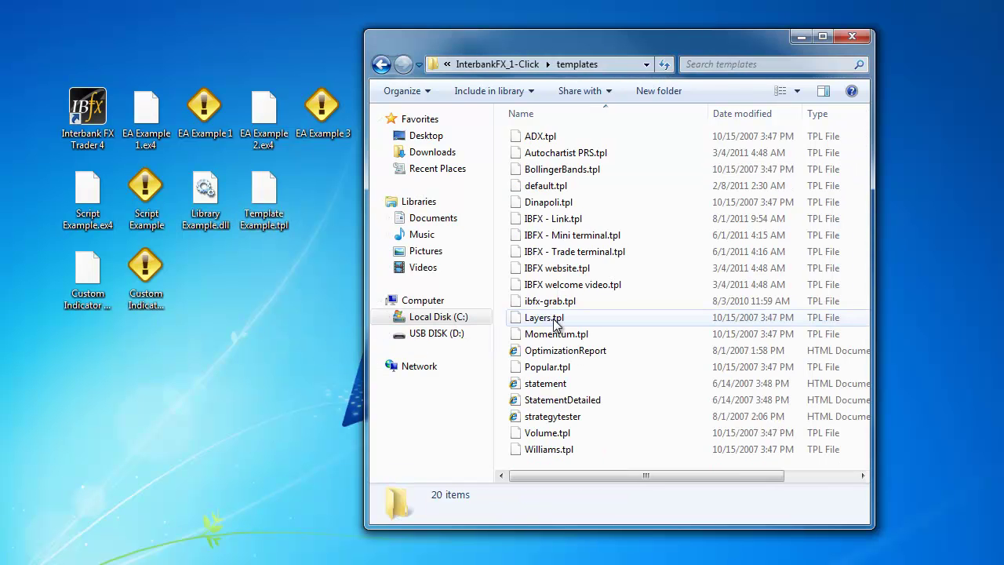
right_click(628, 320)
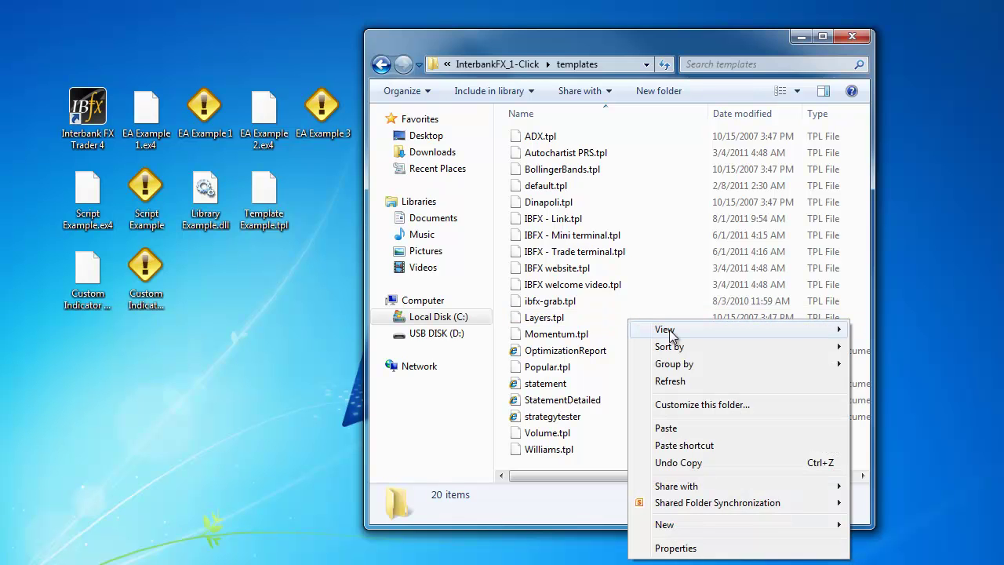
mouse_move(671, 335)
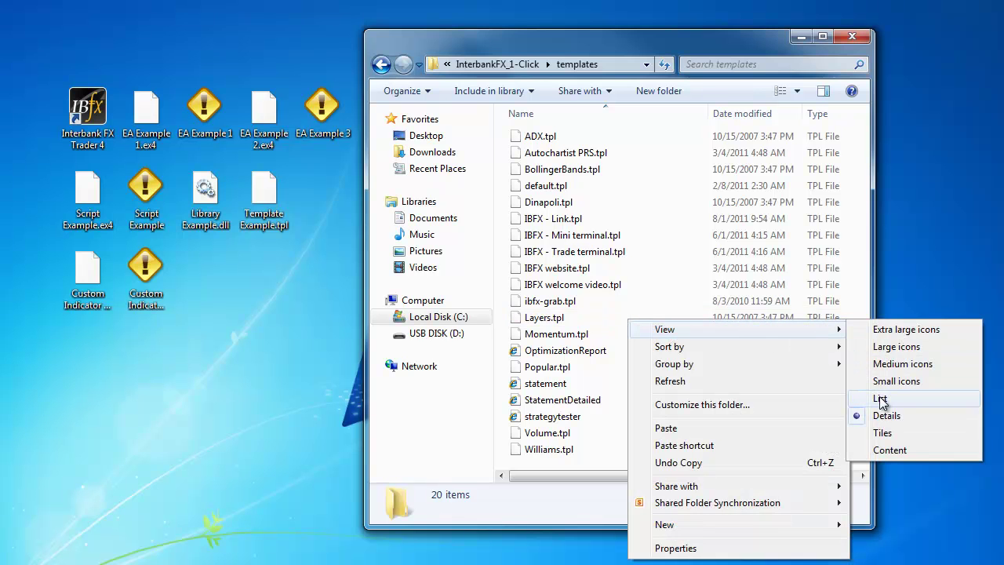
left_click(879, 398)
right_click(650, 308)
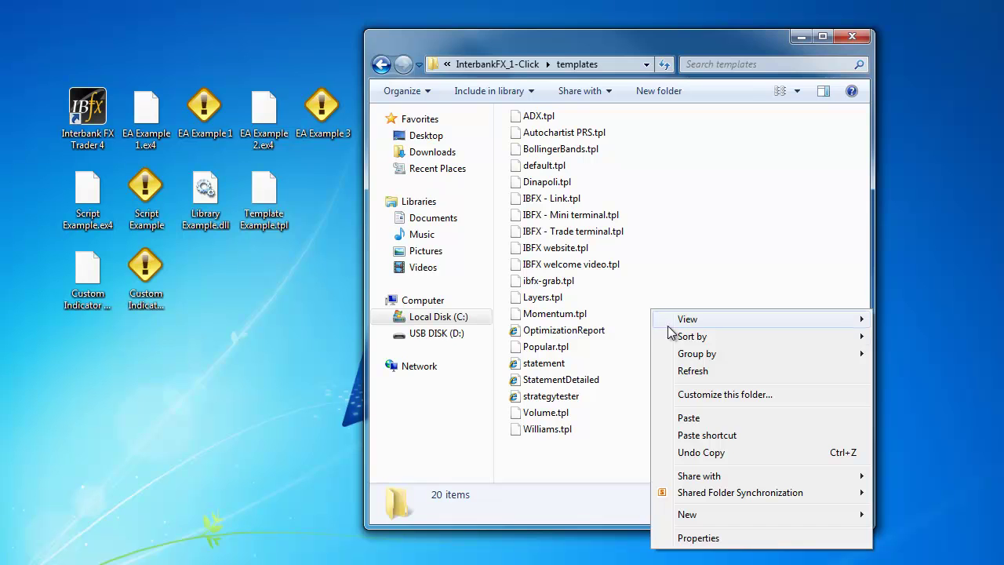
left_click(690, 418)
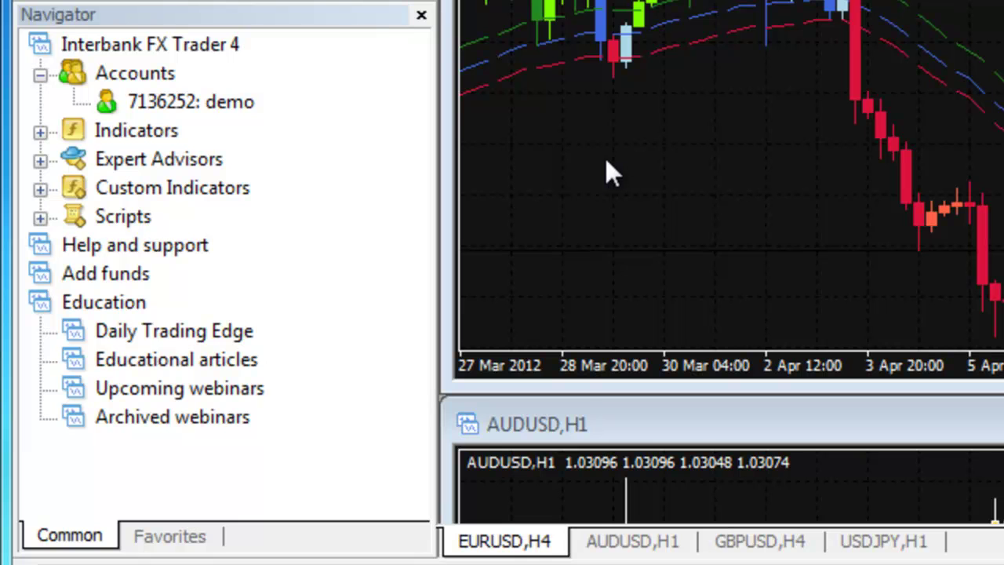
In the Navigator, find Custom Indicator Example under Custom Indicators and Script Example under Scripts.
left_click(45, 190)
left_click_drag(418, 157, 426, 258)
left_click(306, 221)
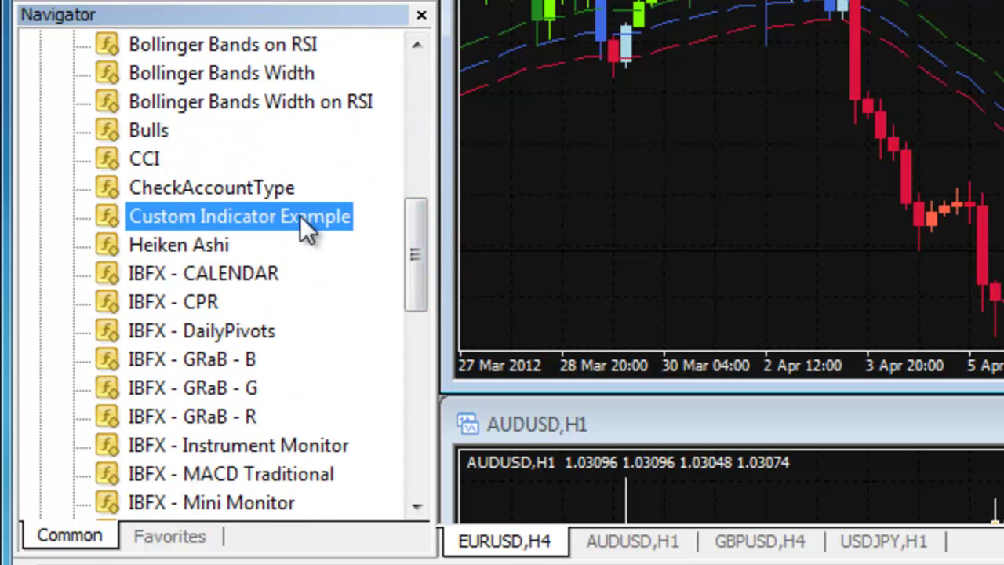
left_click_drag(417, 218, 389, 377)
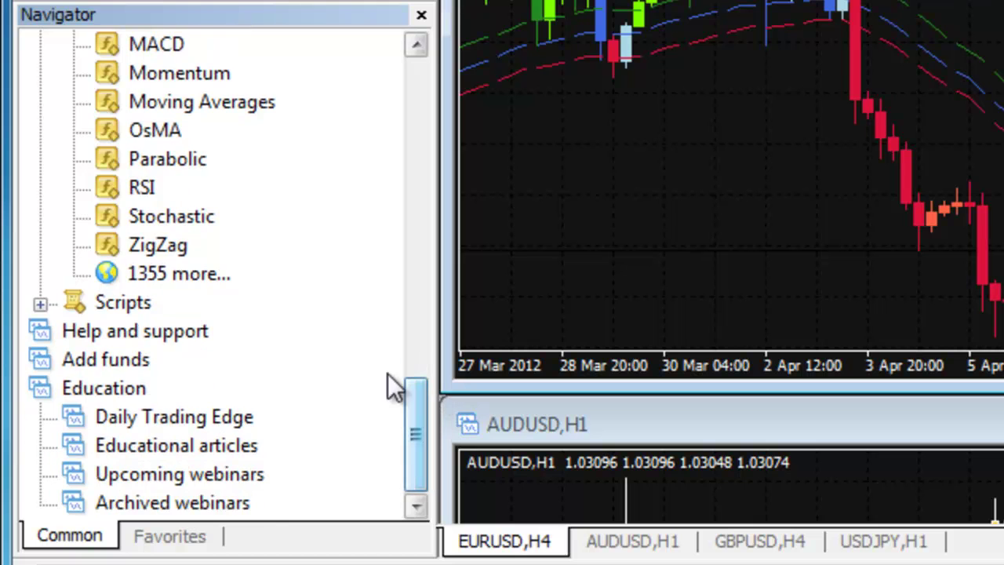
left_click(45, 304)
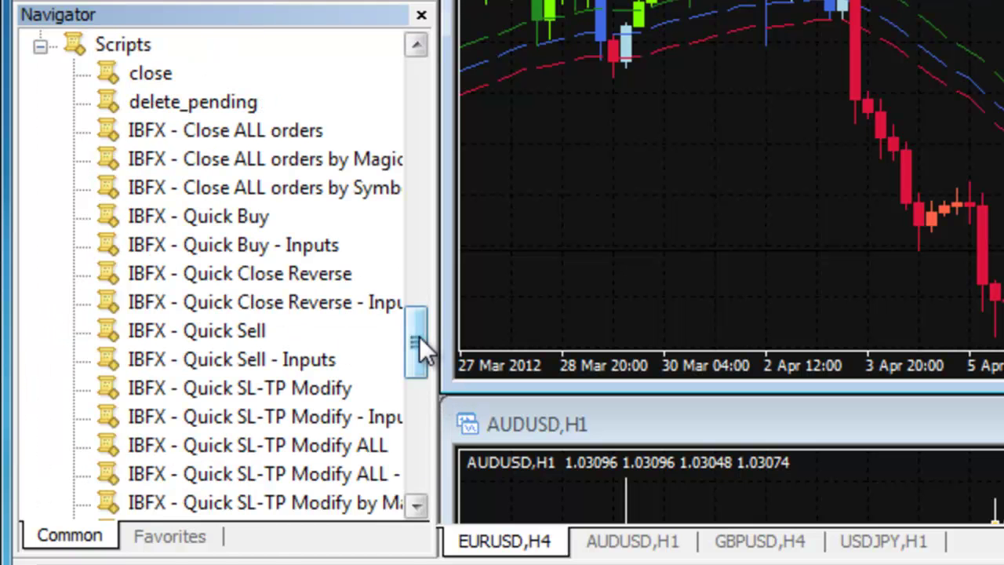
left_click_drag(418, 340, 401, 409)
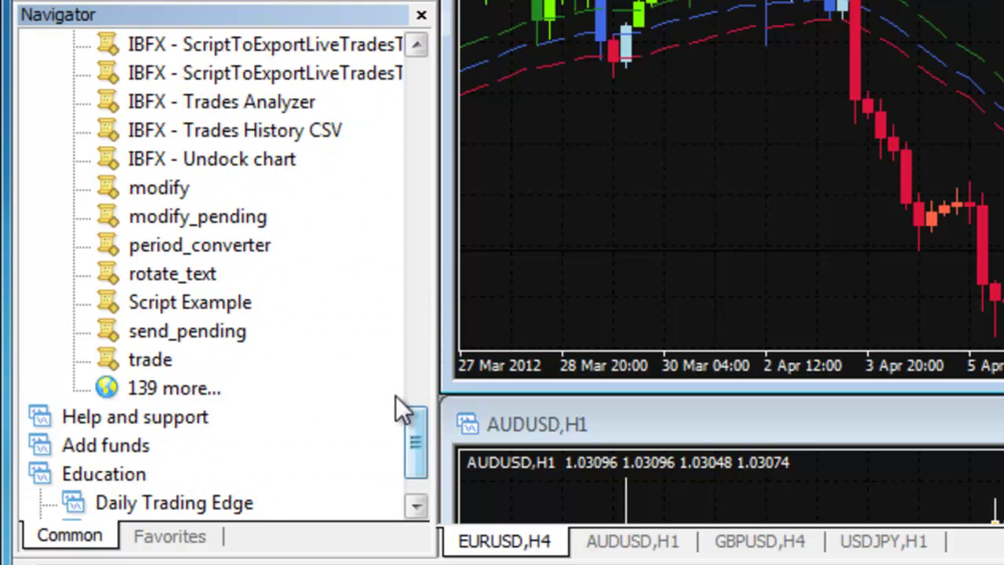
left_click(212, 303)
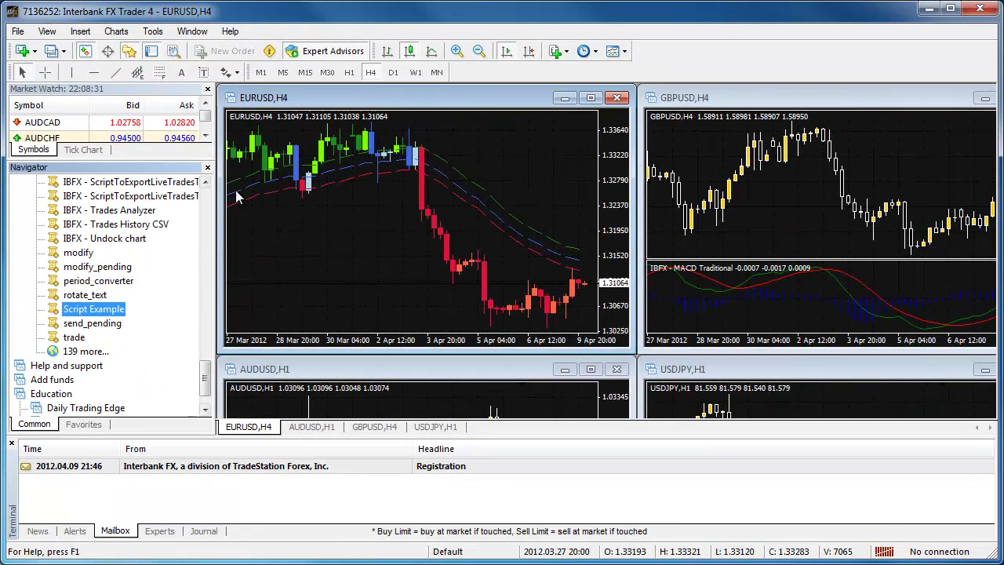
Show the EURUSD chart's Template submenu to confirm Template Example is listed.
right_click(234, 118)
mouse_move(291, 194)
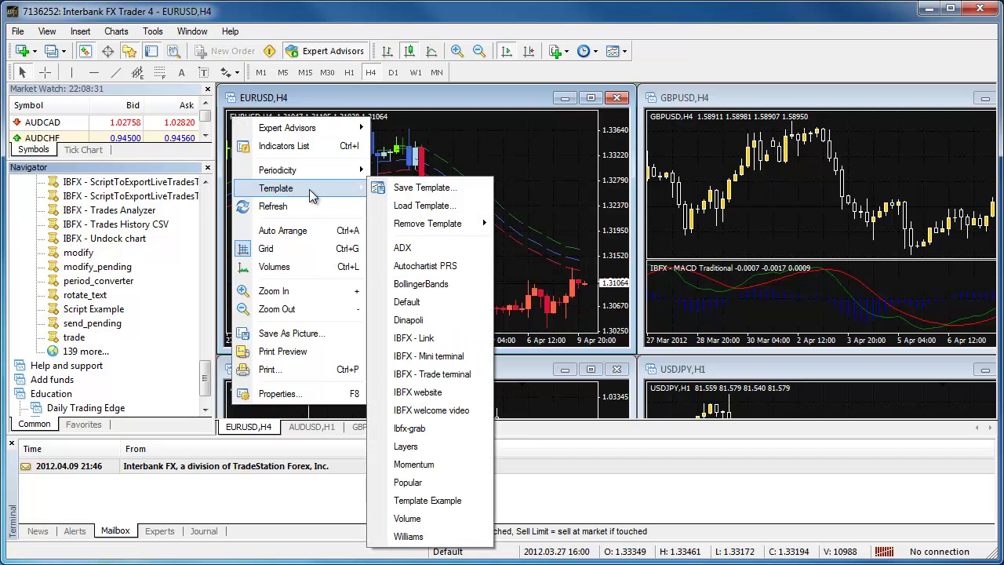